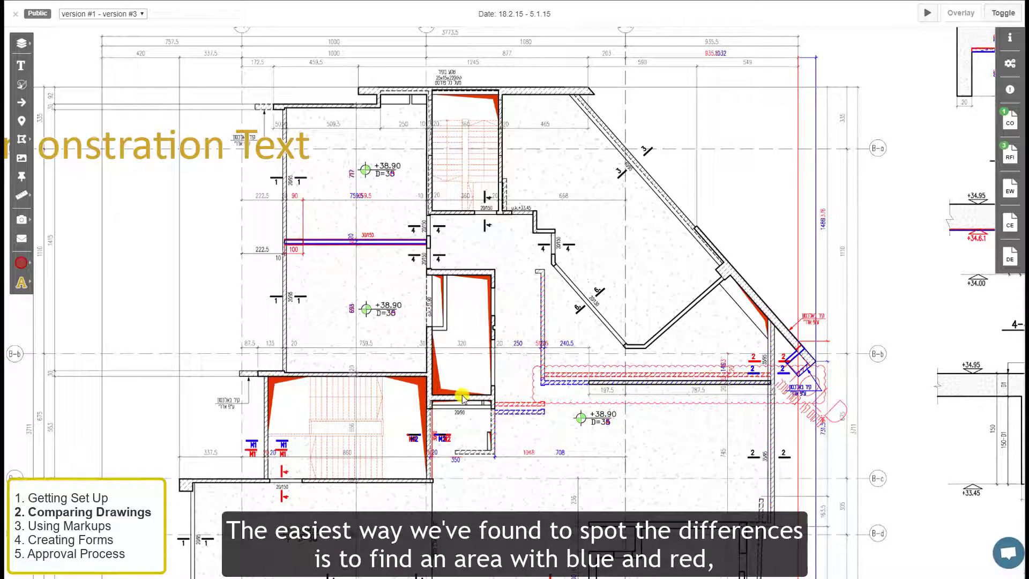
- Zoom to the +38.90 area, flip between older and newer versions, then restore the red/blue overlay
{"action": "scroll", "coordinate": [517, 423], "scroll_direction": "up", "scroll_amount": 5}
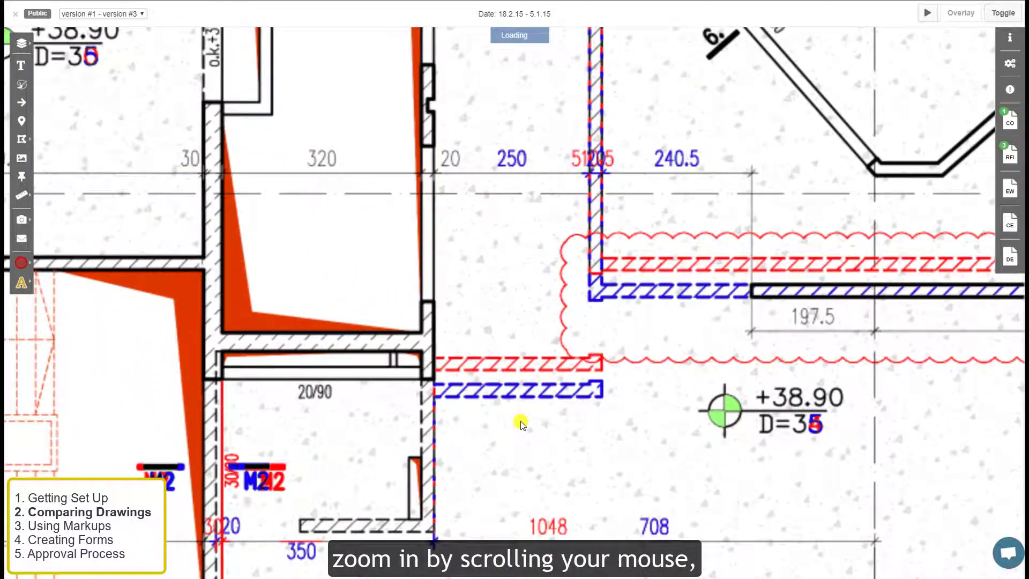
{"action": "left_click_drag", "start_coordinate": [521, 424], "coordinate": [510, 379]}
{"action": "key", "text": "t"}
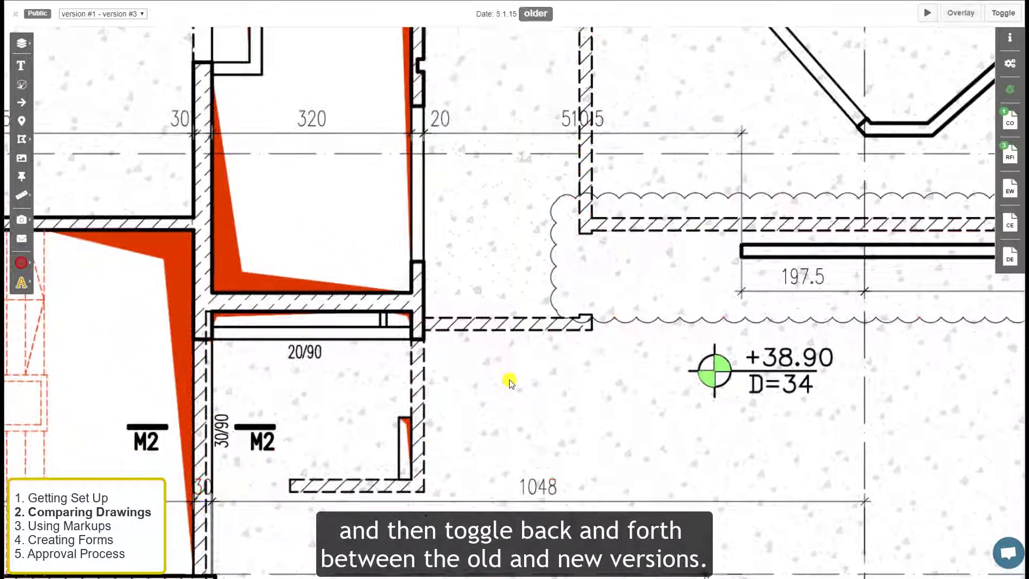
{"action": "key", "text": "t"}
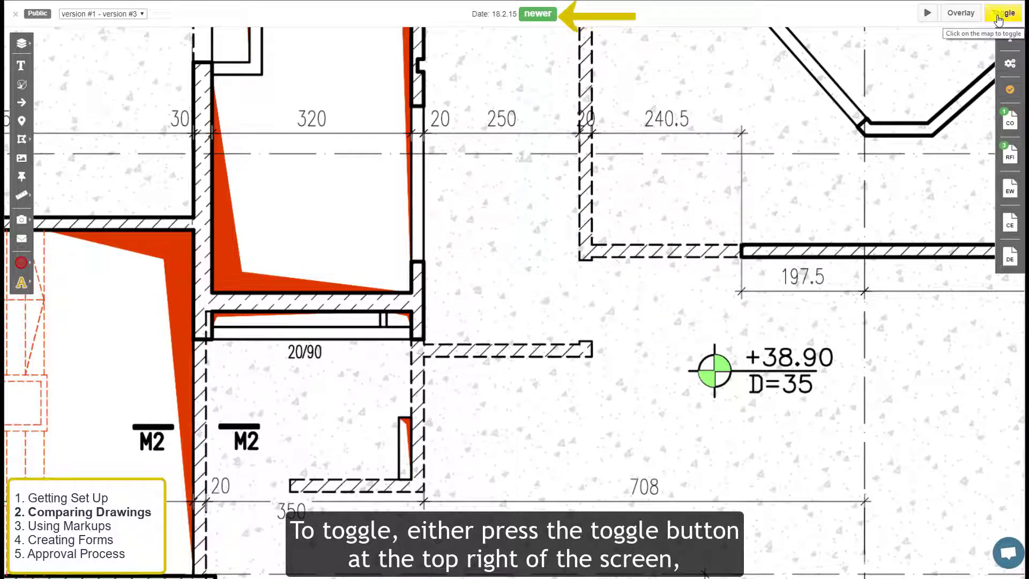
{"action": "key", "text": "t"}
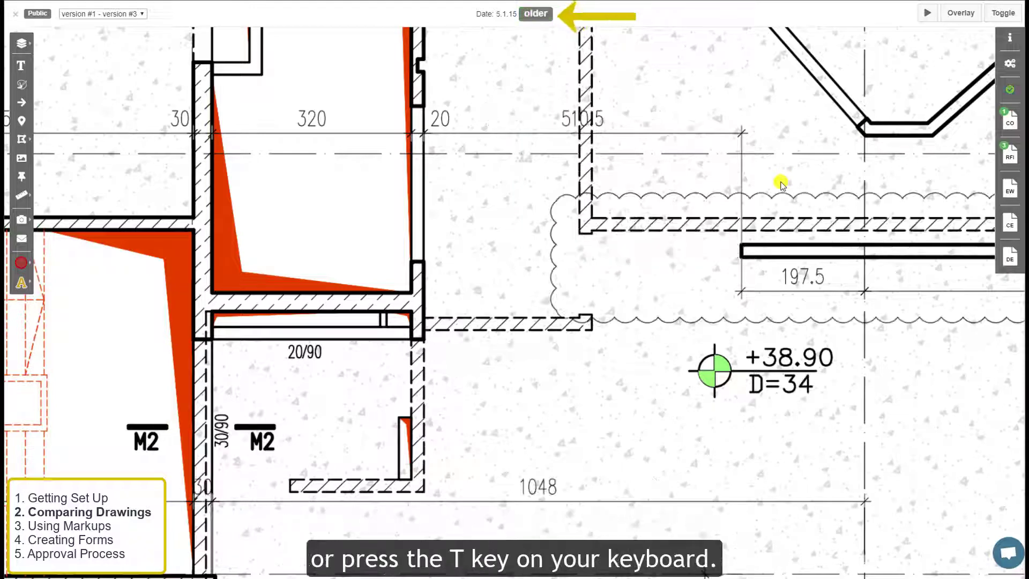
{"action": "key", "text": "t"}
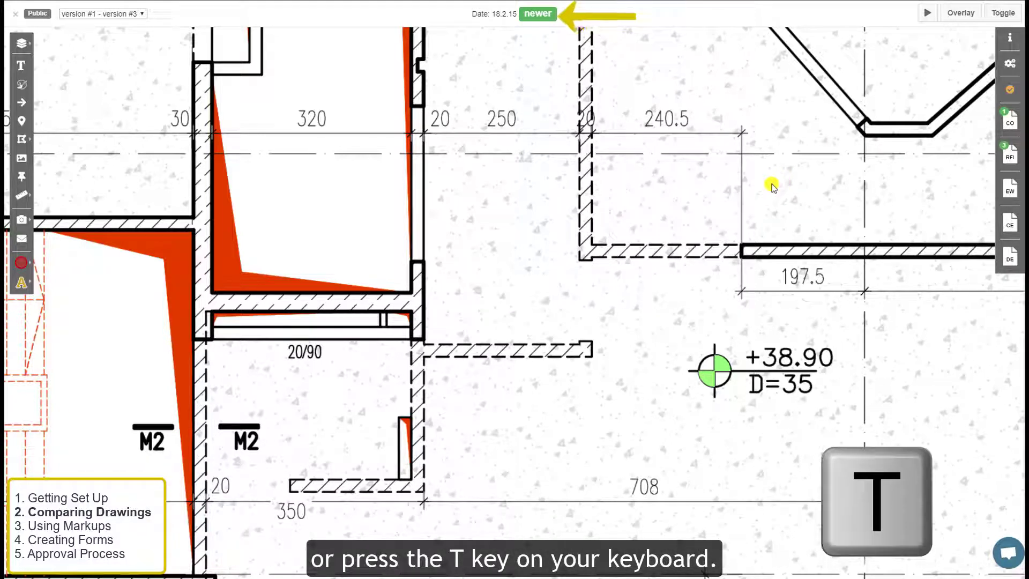
{"action": "key", "text": "t"}
{"action": "key", "text": "t"}
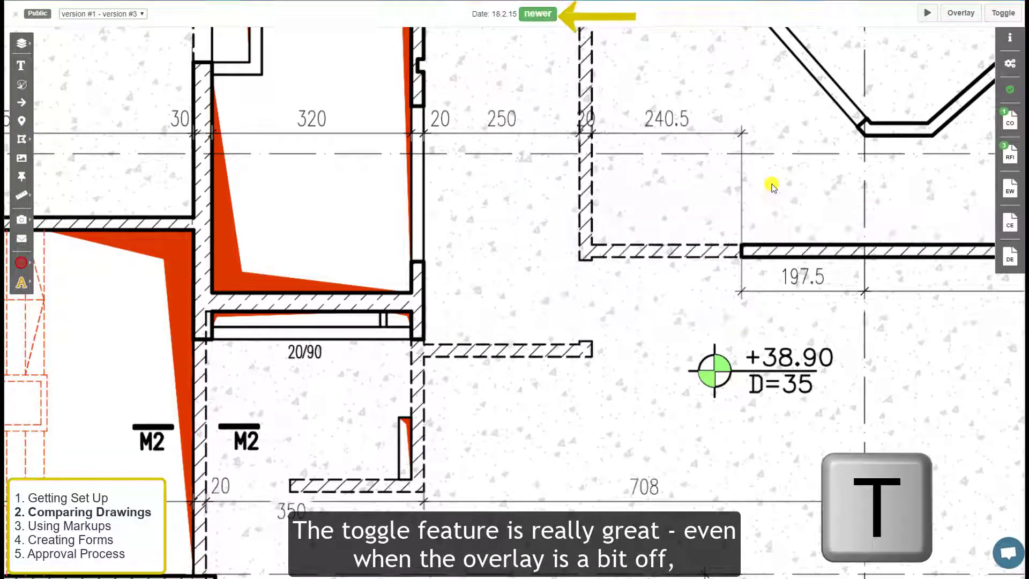
{"action": "key", "text": "t"}
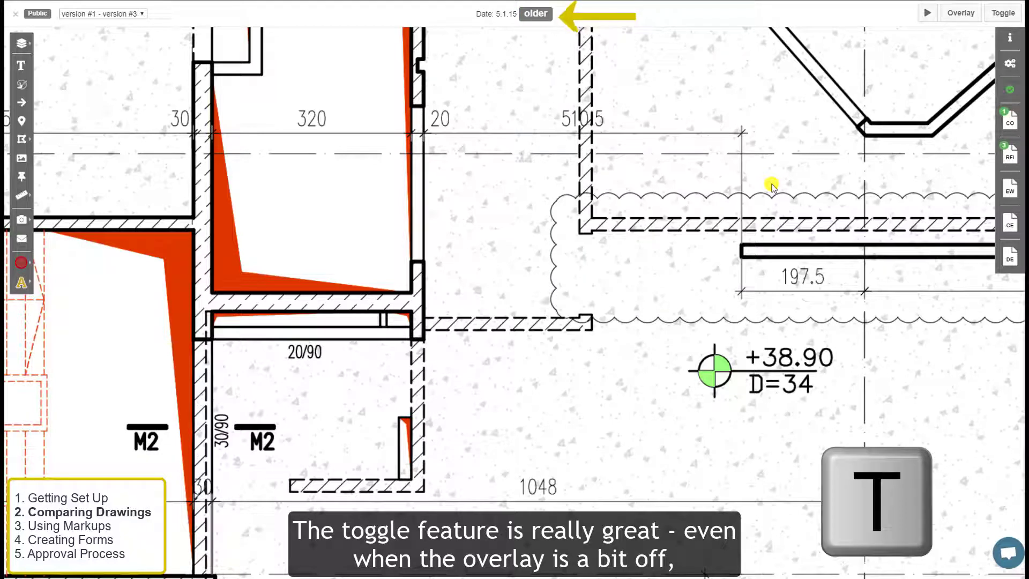
{"action": "key", "text": "t"}
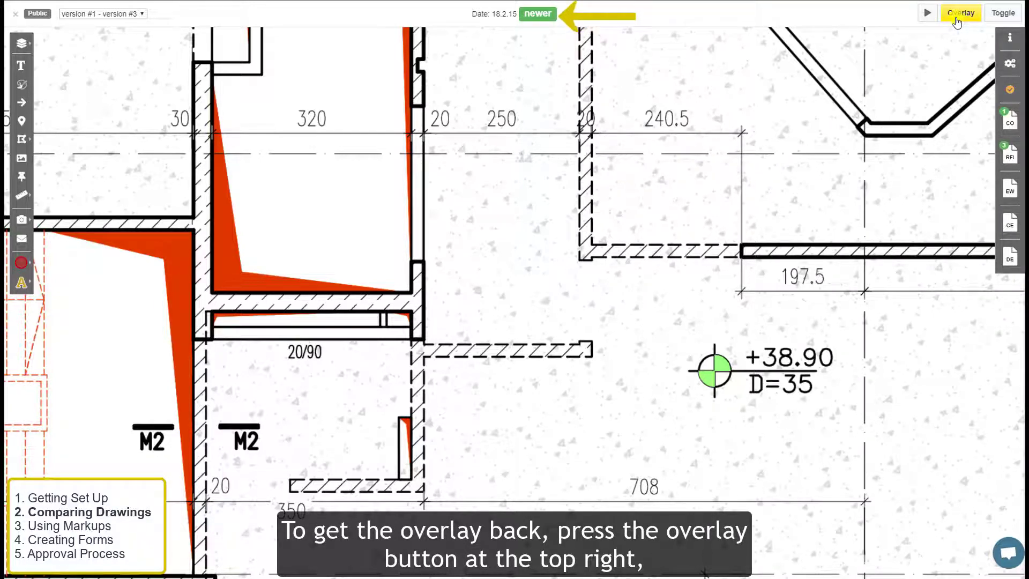
{"action": "key", "text": "o"}
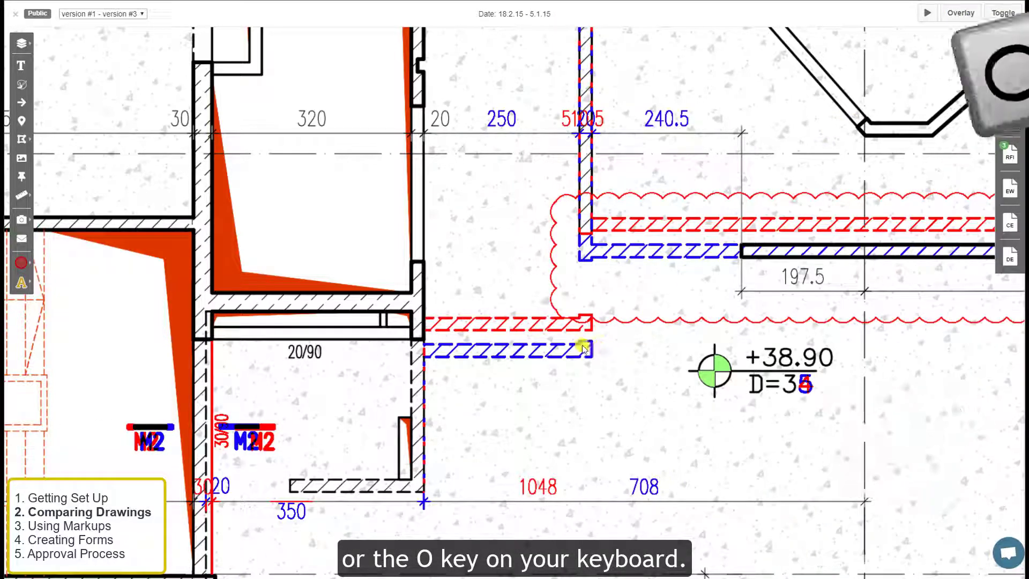
{"action": "scroll", "coordinate": [582, 346], "scroll_direction": "down", "scroll_amount": 5}
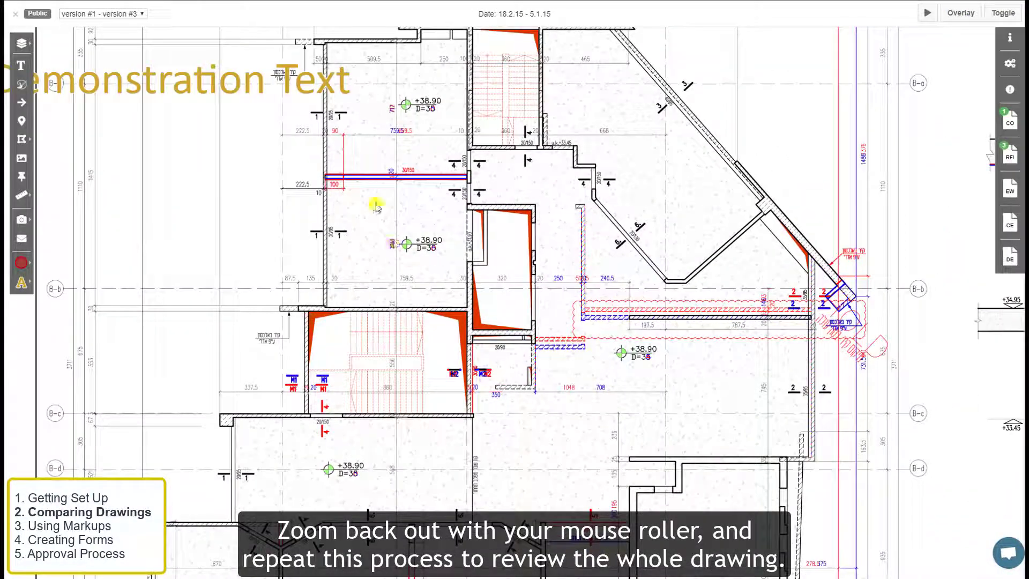
{"action": "left_click_drag", "start_coordinate": [379, 192], "coordinate": [474, 219]}
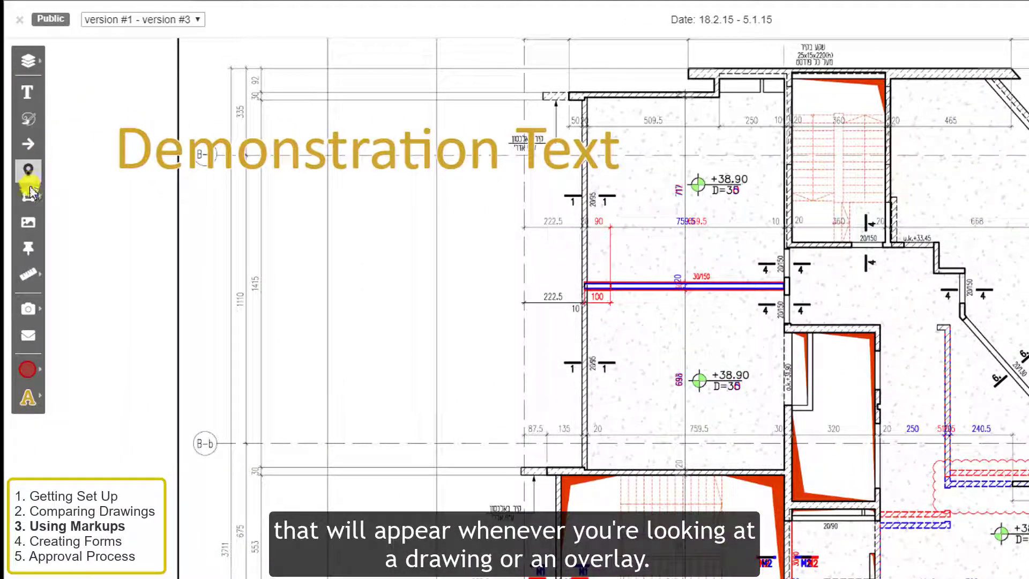
- Recolour the Demonstration Text markup blue and shrink its text size from 40 to 35
{"action": "left_click", "coordinate": [27, 370]}
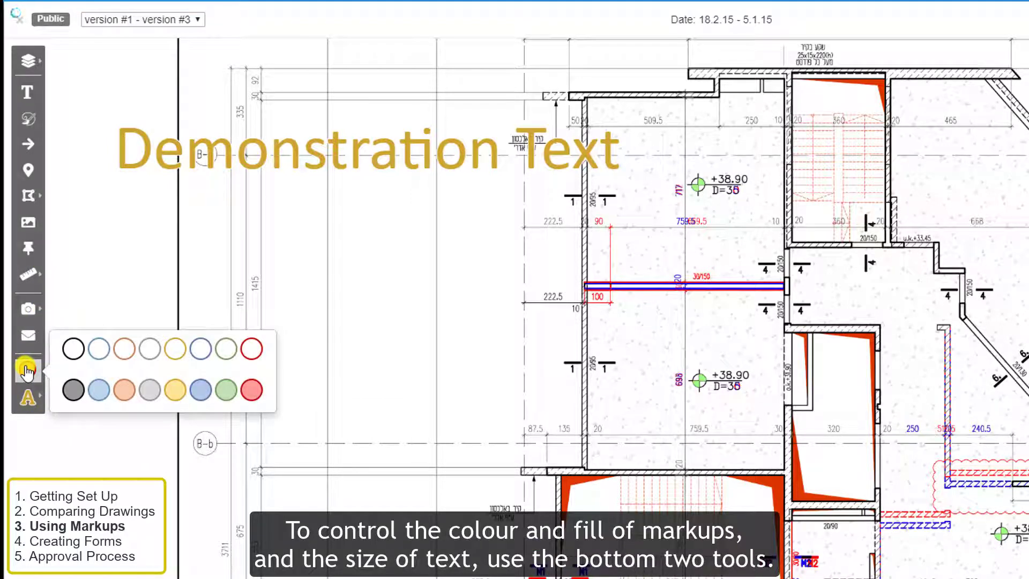
{"action": "left_click", "coordinate": [25, 402]}
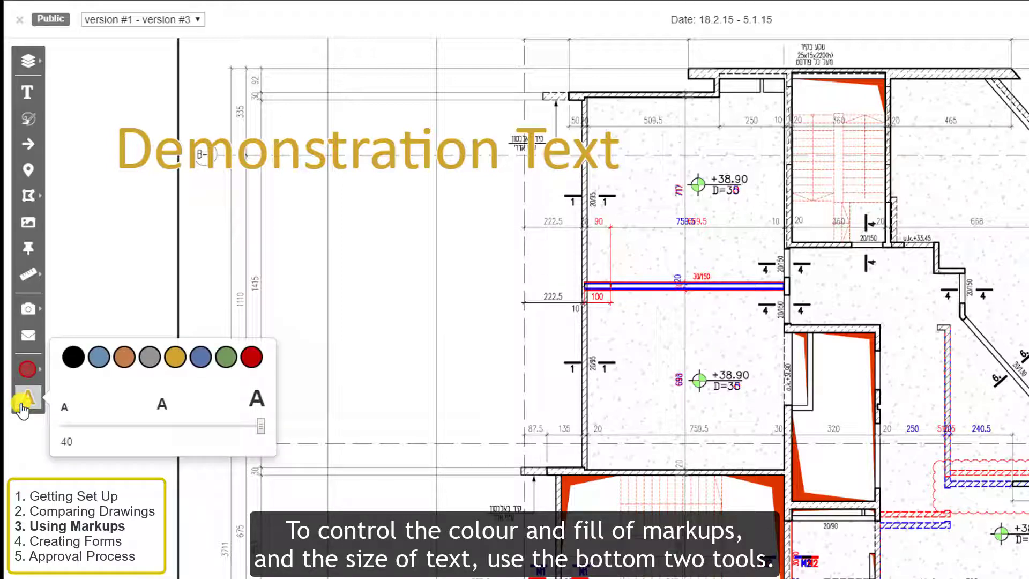
{"action": "left_click", "coordinate": [24, 403]}
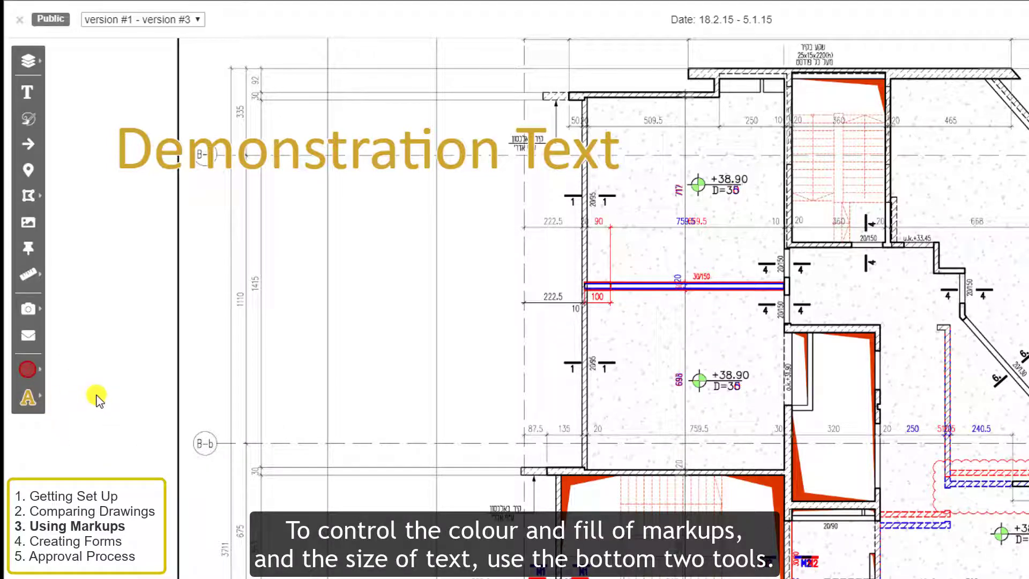
{"action": "left_click", "coordinate": [358, 153]}
{"action": "left_click", "coordinate": [28, 402]}
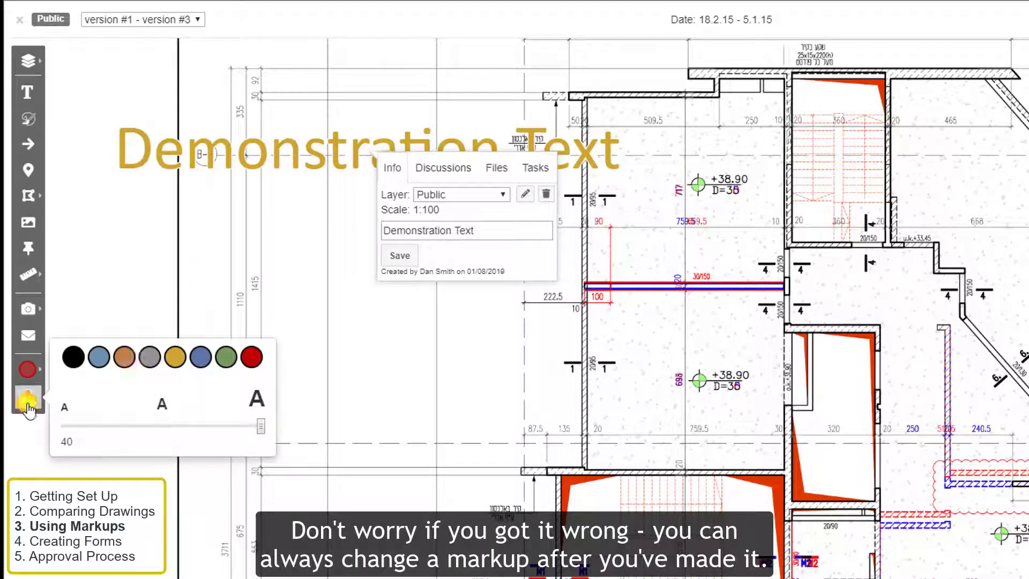
{"action": "left_click", "coordinate": [200, 356]}
{"action": "left_click_drag", "start_coordinate": [261, 426], "coordinate": [235, 426]}
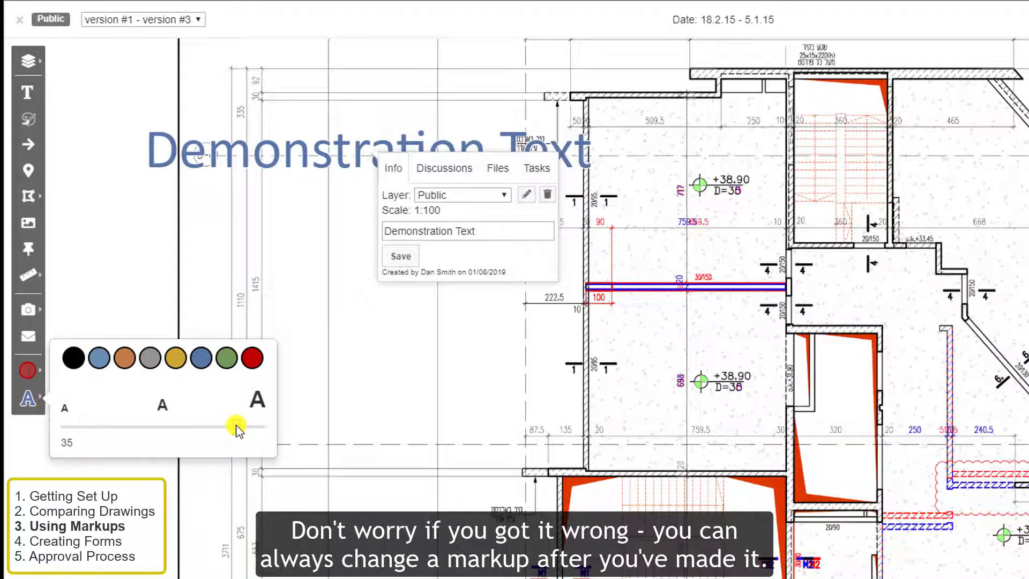
{"action": "left_click", "coordinate": [358, 366]}
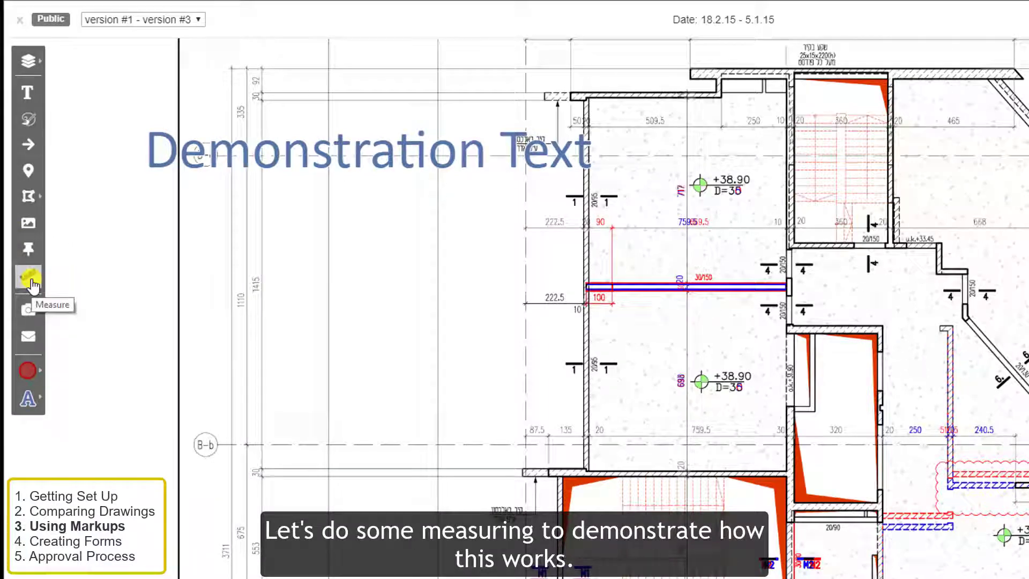
- Set the plan's measuring scale to 1:100
{"action": "left_click", "coordinate": [31, 281]}
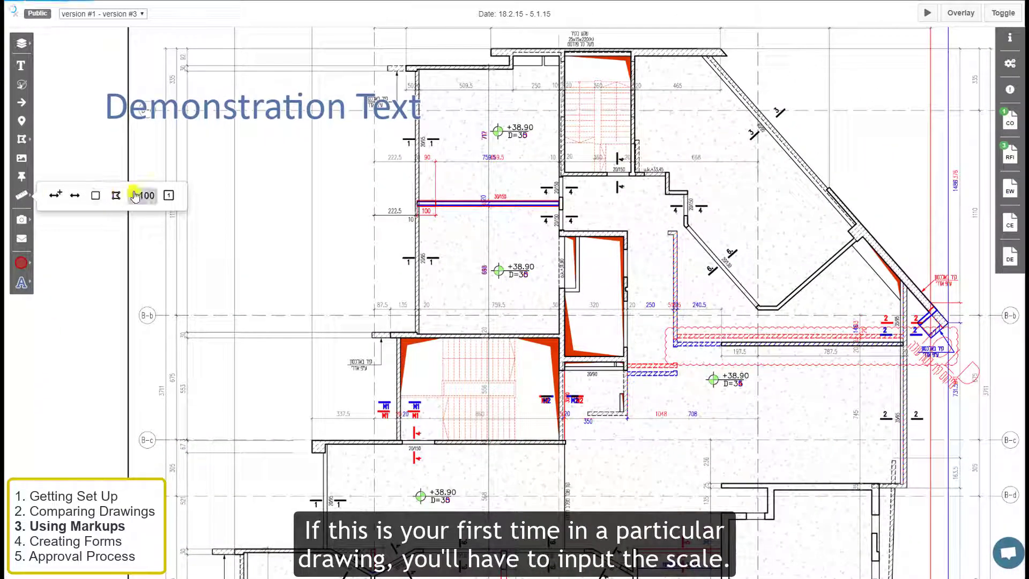
{"action": "left_click", "coordinate": [136, 195]}
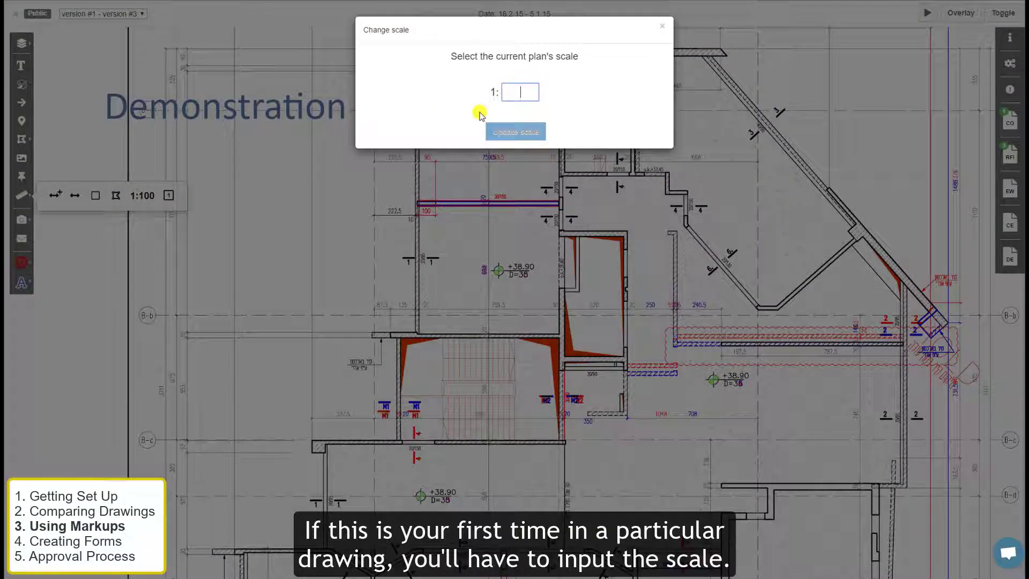
{"action": "type", "text": "100"}
{"action": "key", "text": "Return"}
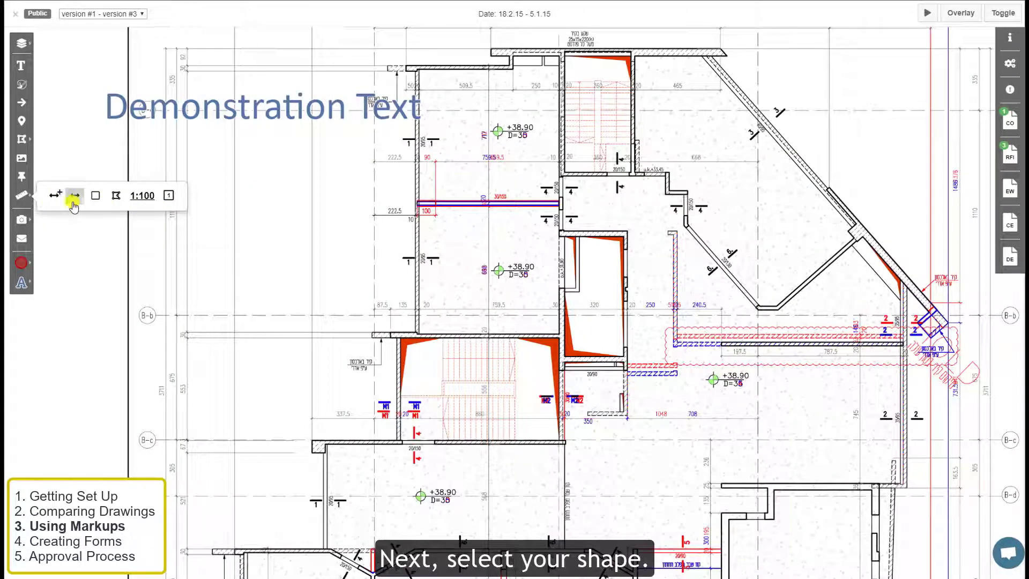
- Measure the room below the blue wall line as a 52.59 m² rectangular area
{"action": "left_click", "coordinate": [93, 197]}
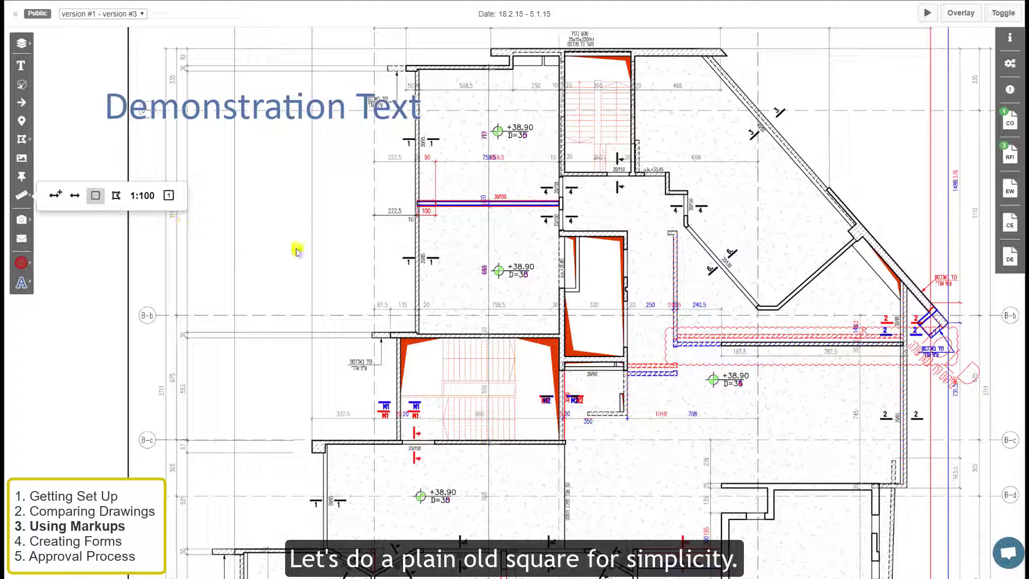
{"action": "left_click", "coordinate": [420, 205]}
{"action": "left_click", "coordinate": [480, 282]}
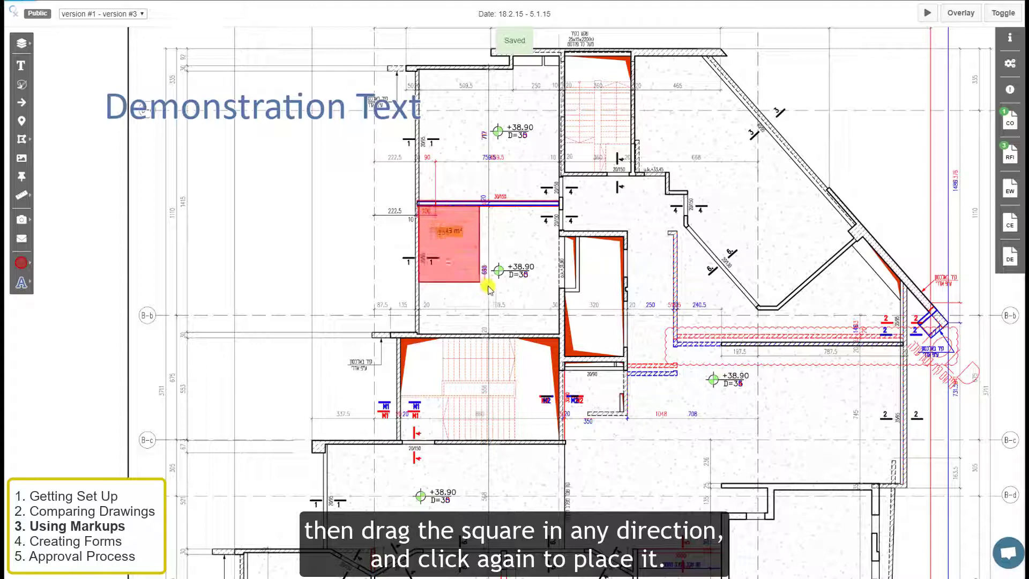
{"action": "left_click", "coordinate": [559, 334]}
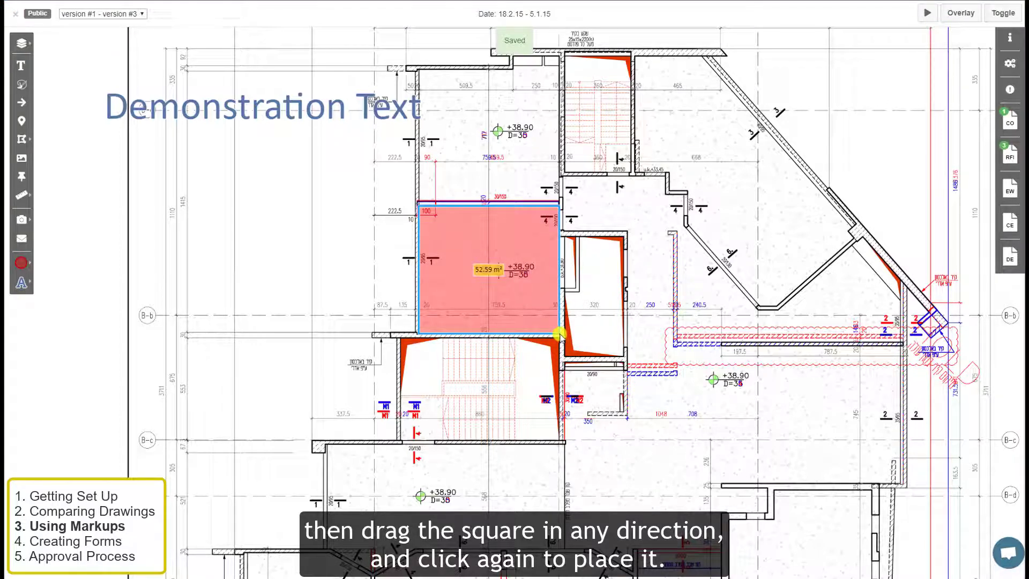
- Describe the area measurement as 'Room 1' and adjust its rectangle
{"action": "left_click", "coordinate": [494, 273]}
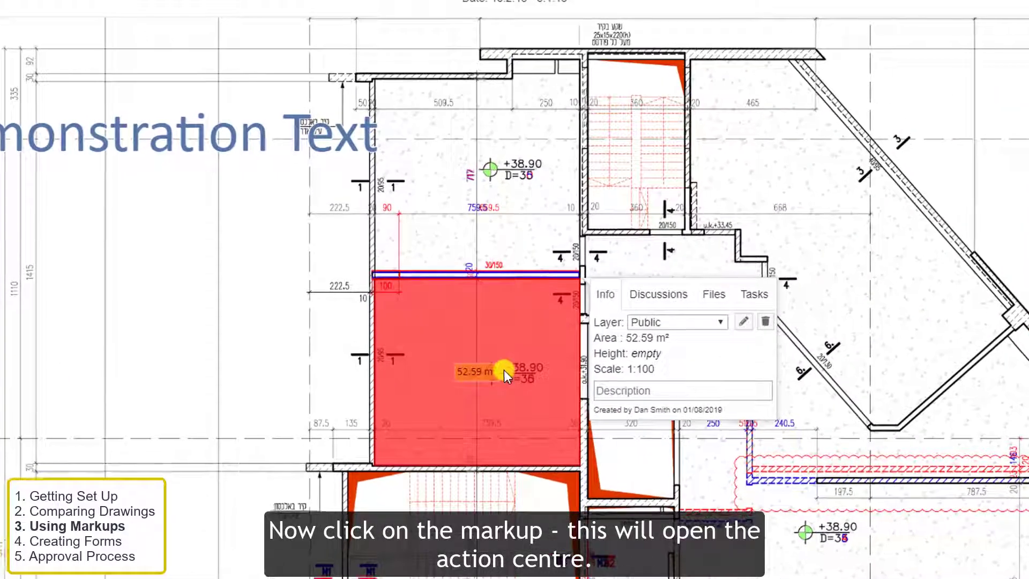
{"action": "left_click", "coordinate": [615, 390]}
{"action": "type", "text": "Room 1"}
{"action": "left_click", "coordinate": [743, 322]}
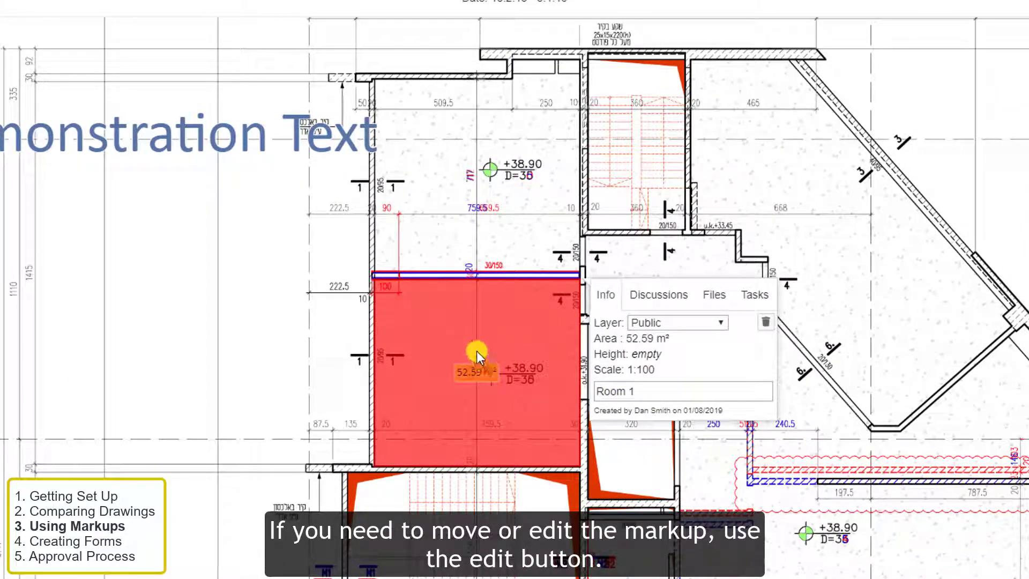
{"action": "mouse_move", "coordinate": [477, 351]}
{"action": "left_mouse_down"}
{"action": "mouse_move", "coordinate": [487, 348]}
{"action": "mouse_move", "coordinate": [475, 348]}
{"action": "left_mouse_up"}
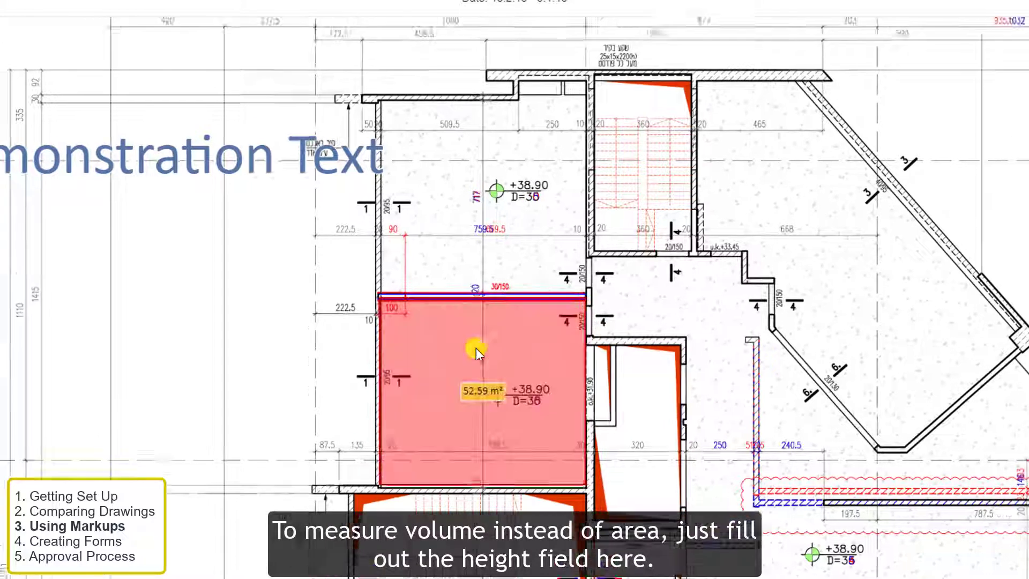
{"action": "left_click", "coordinate": [549, 390]}
- Give the room markup a height of 250 cm
{"action": "left_click", "coordinate": [668, 403]}
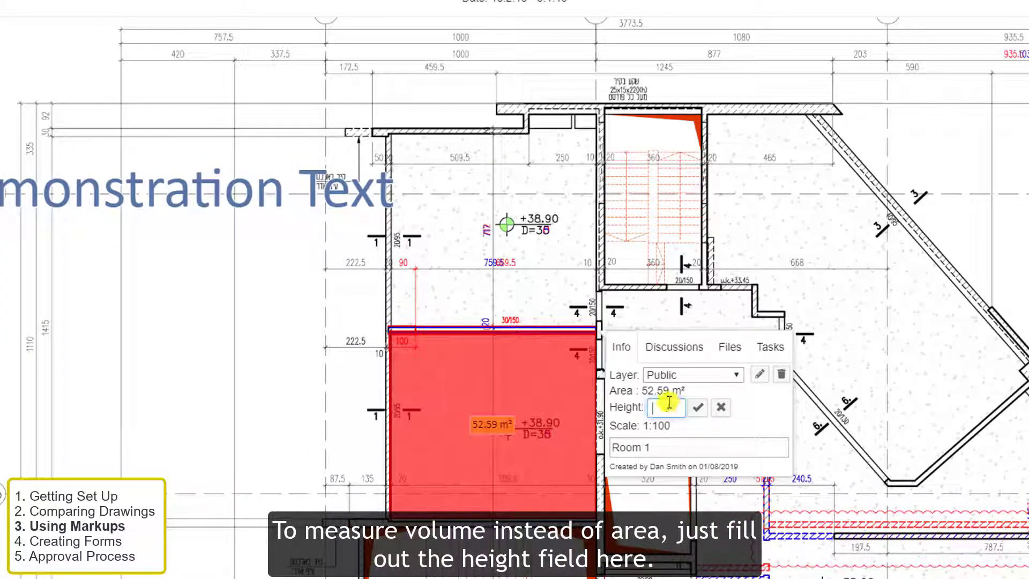
{"action": "type", "text": "250"}
{"action": "key", "text": "Return"}
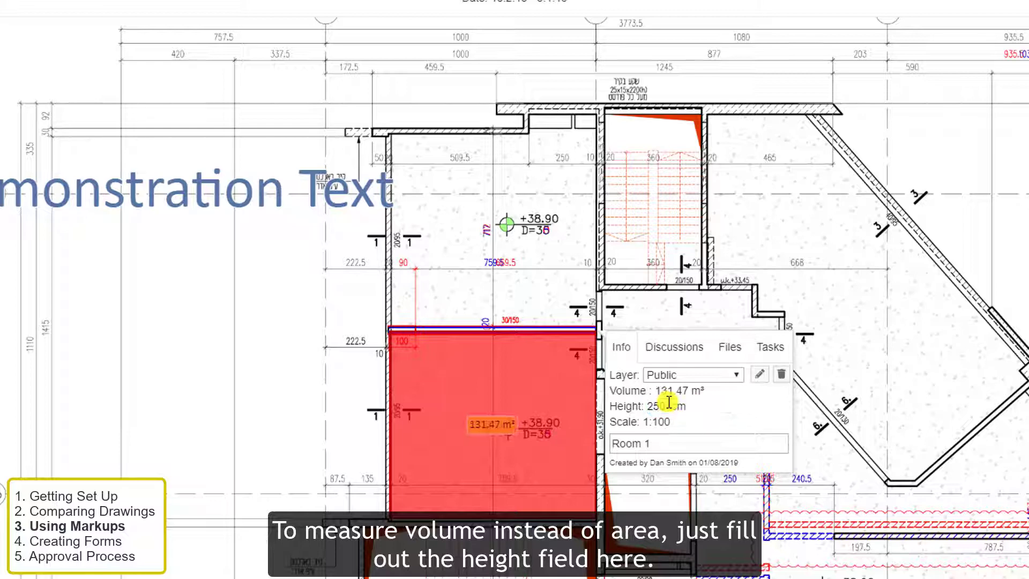
{"action": "left_click", "coordinate": [659, 448]}
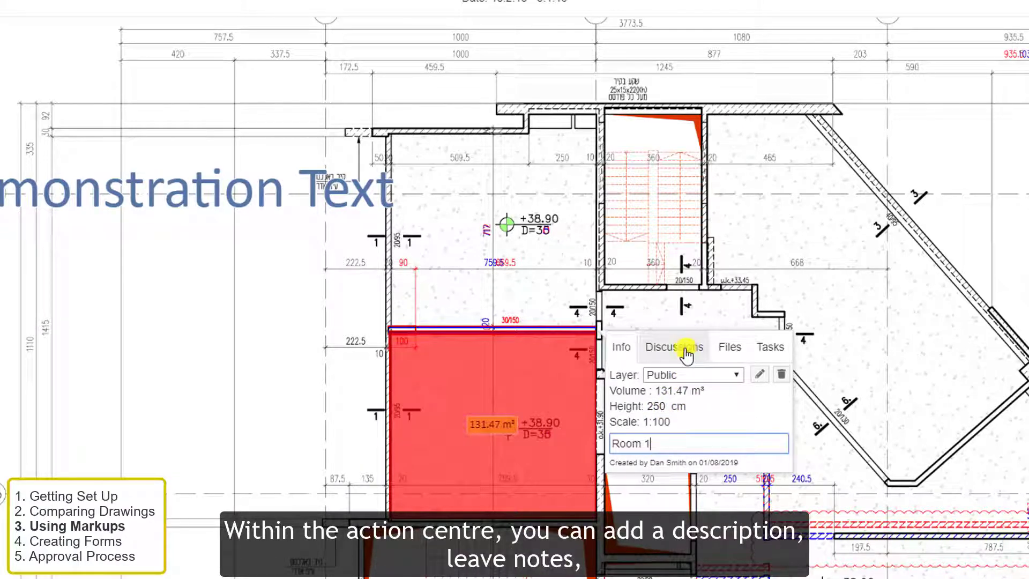
- Post a 'Note example' comment on the markup and tag the admin user
{"action": "left_click", "coordinate": [686, 350]}
{"action": "left_click", "coordinate": [680, 414]}
{"action": "type", "text": "Note example"}
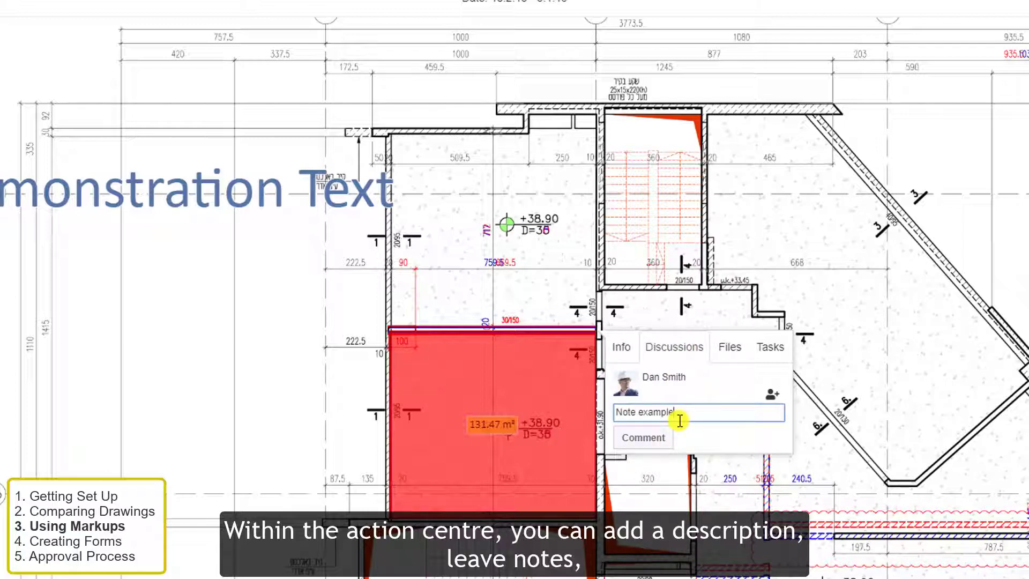
{"action": "key", "text": "Return"}
{"action": "left_click", "coordinate": [770, 464]}
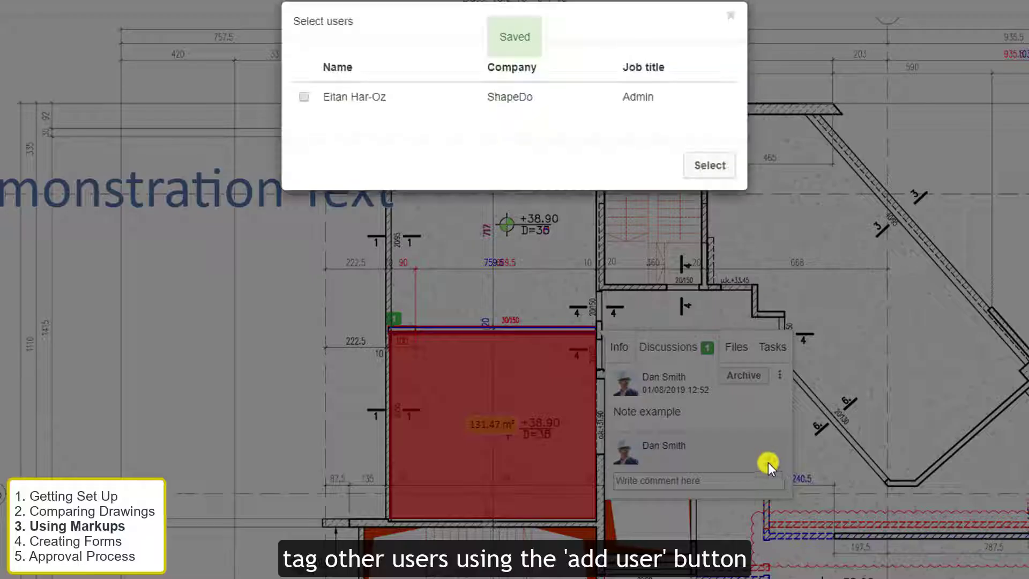
{"action": "left_click", "coordinate": [352, 99]}
{"action": "left_click", "coordinate": [694, 173]}
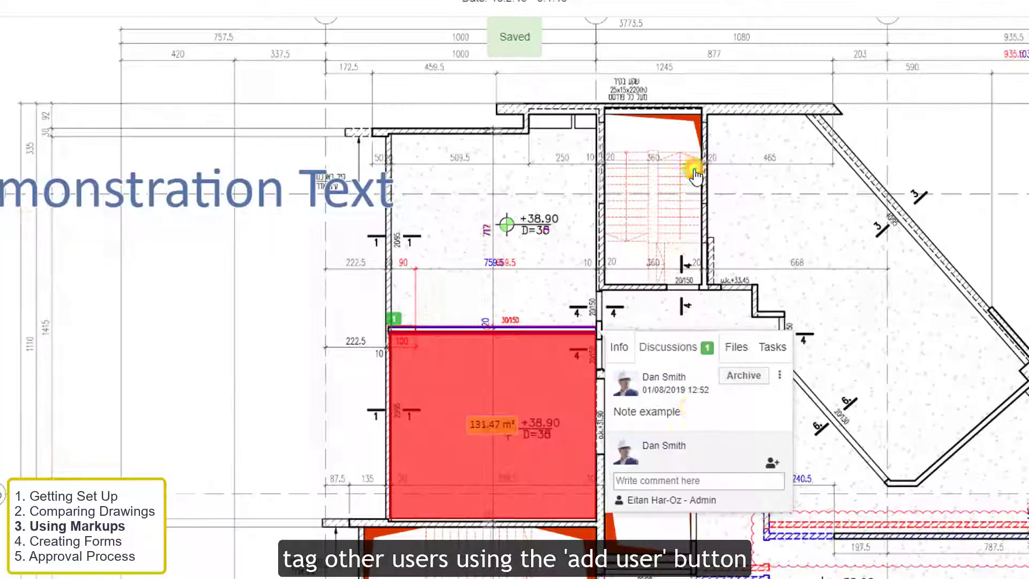
{"action": "left_click", "coordinate": [664, 478]}
{"action": "type", "text": "@eita"}
{"action": "key", "text": "Return"}
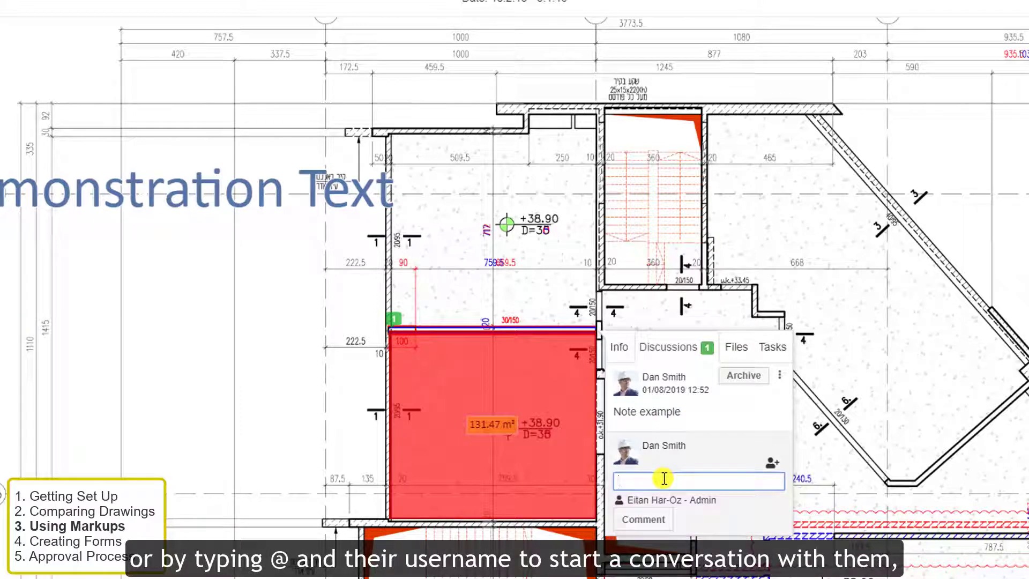
- Open the markup's file attachment upload and cancel it
{"action": "left_click", "coordinate": [740, 347]}
{"action": "left_click", "coordinate": [663, 395]}
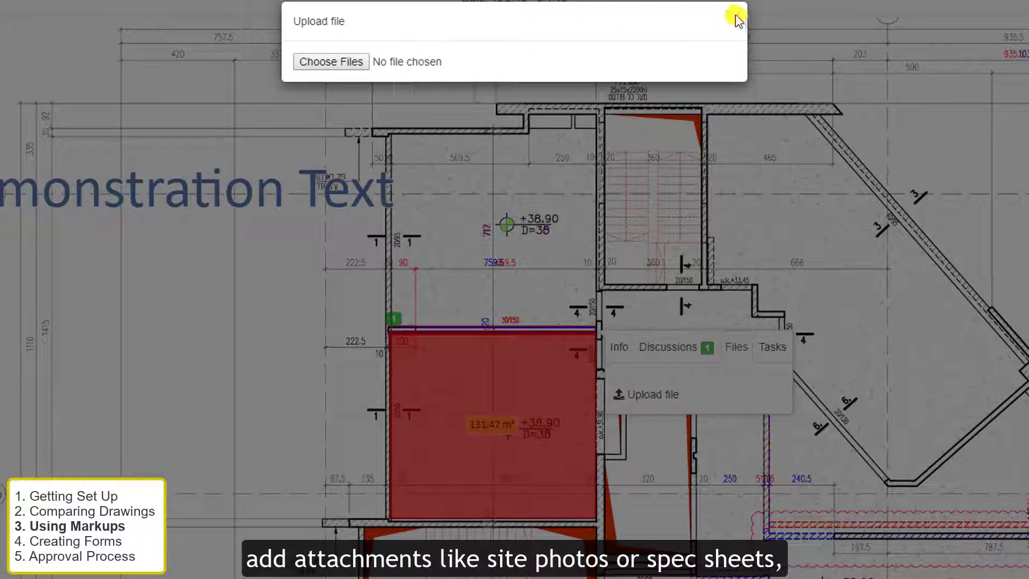
{"action": "left_click", "coordinate": [735, 21]}
- Create a task 'New task' with description 'task 1', due 14/08/19
{"action": "left_click", "coordinate": [772, 347]}
{"action": "left_click", "coordinate": [649, 394]}
{"action": "left_click", "coordinate": [476, 78]}
{"action": "type", "text": "New t"}
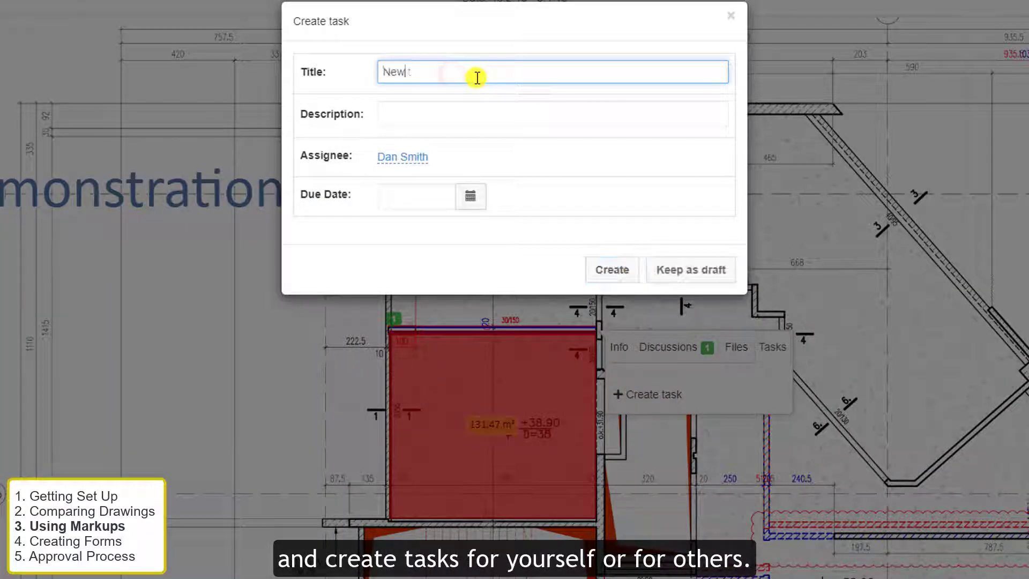
{"action": "type", "text": "ask"}
{"action": "key", "text": "Tab"}
{"action": "type", "text": "task 1"}
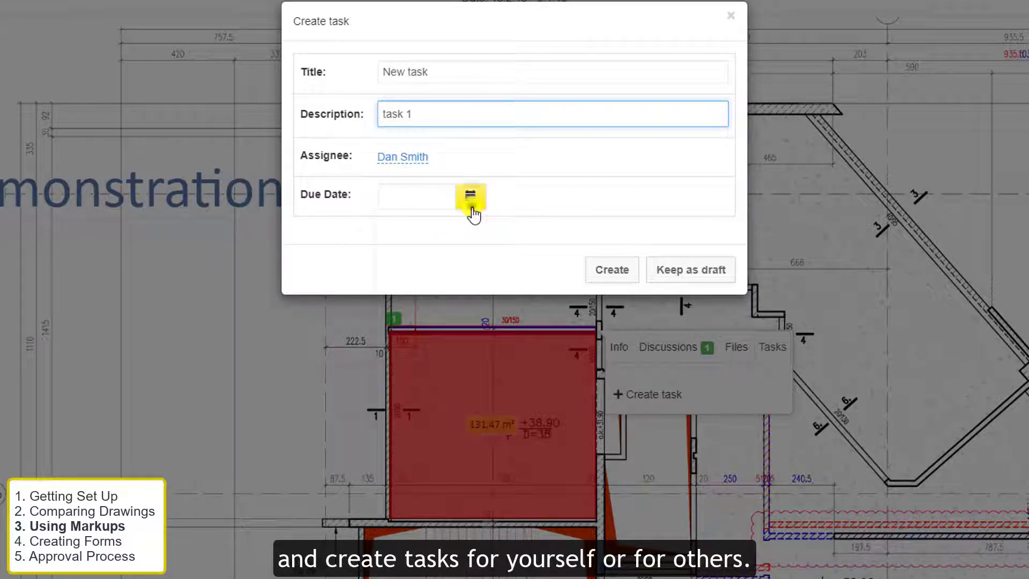
{"action": "left_click", "coordinate": [471, 197]}
{"action": "left_click", "coordinate": [436, 309]}
{"action": "left_click", "coordinate": [615, 272]}
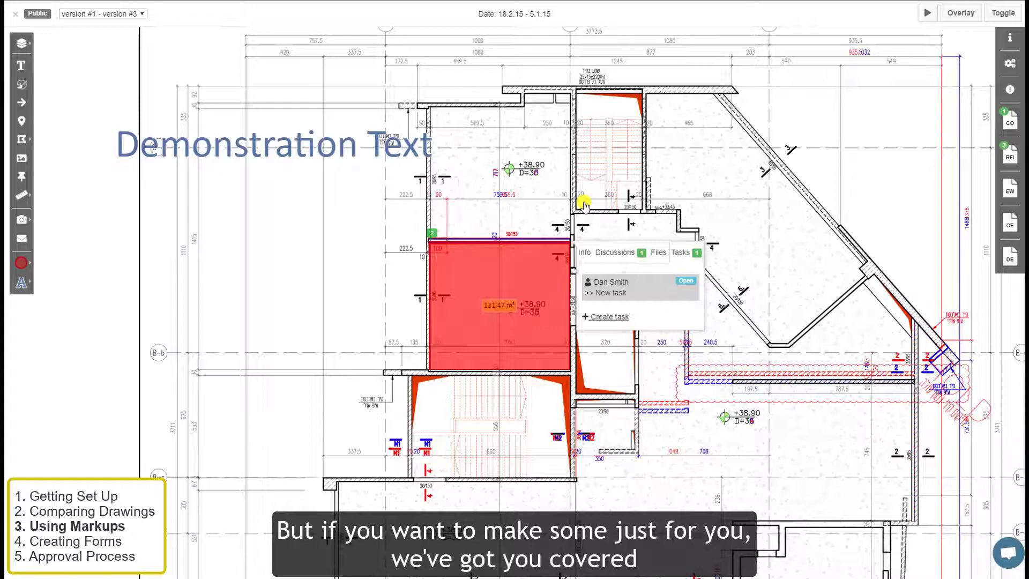
- Make Private the active markup layer
{"action": "left_click", "coordinate": [584, 205]}
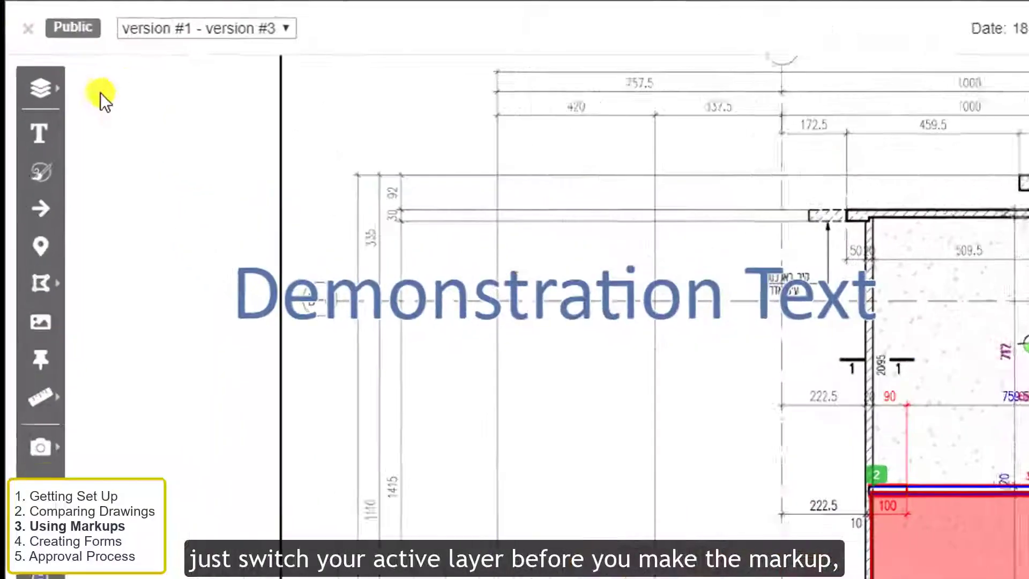
{"action": "left_click", "coordinate": [28, 46]}
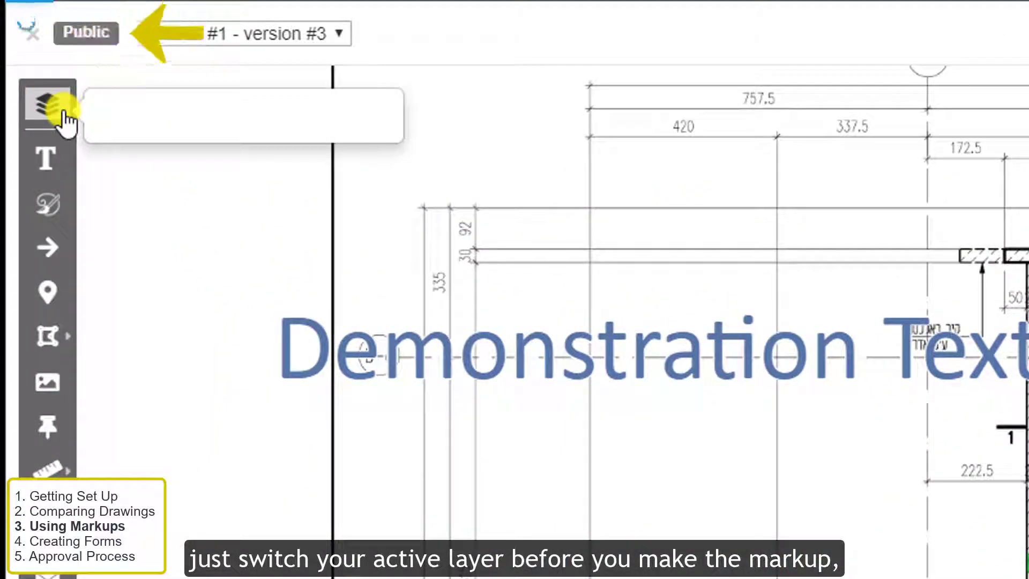
{"action": "left_click", "coordinate": [183, 213]}
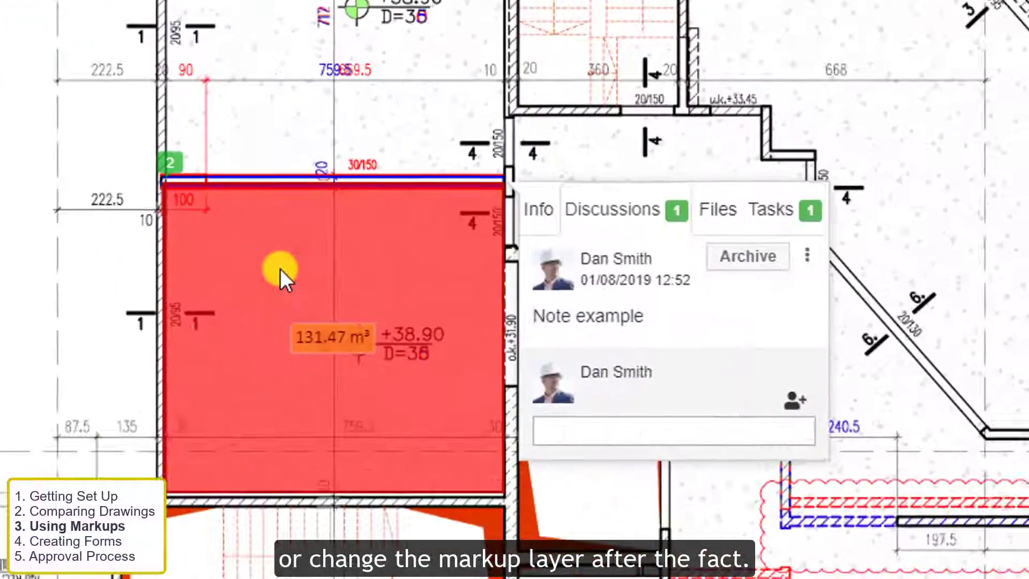
- Move the red room markup onto the Private layer
{"action": "left_click", "coordinate": [538, 208]}
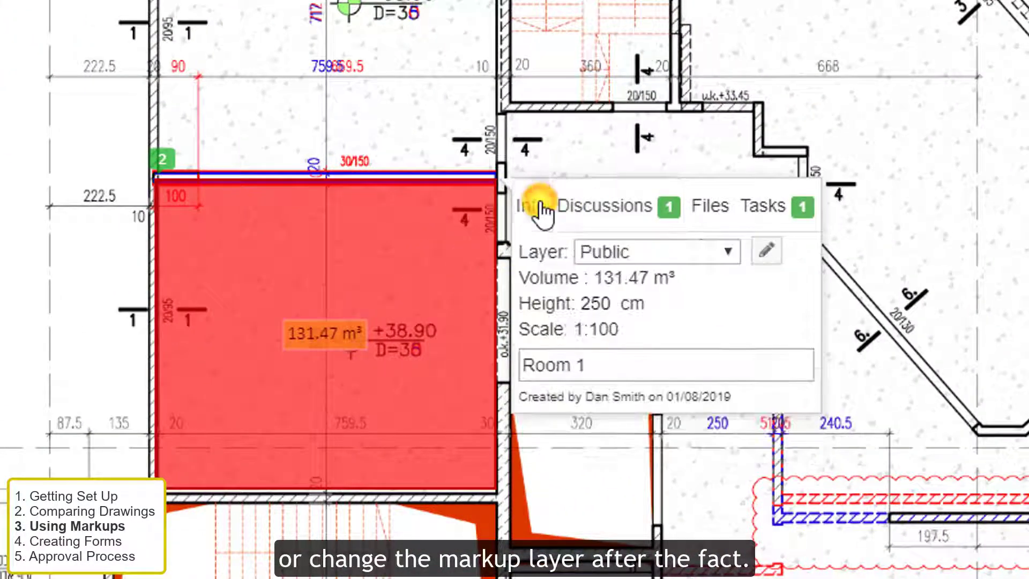
{"action": "left_click", "coordinate": [729, 253]}
{"action": "left_click", "coordinate": [657, 322]}
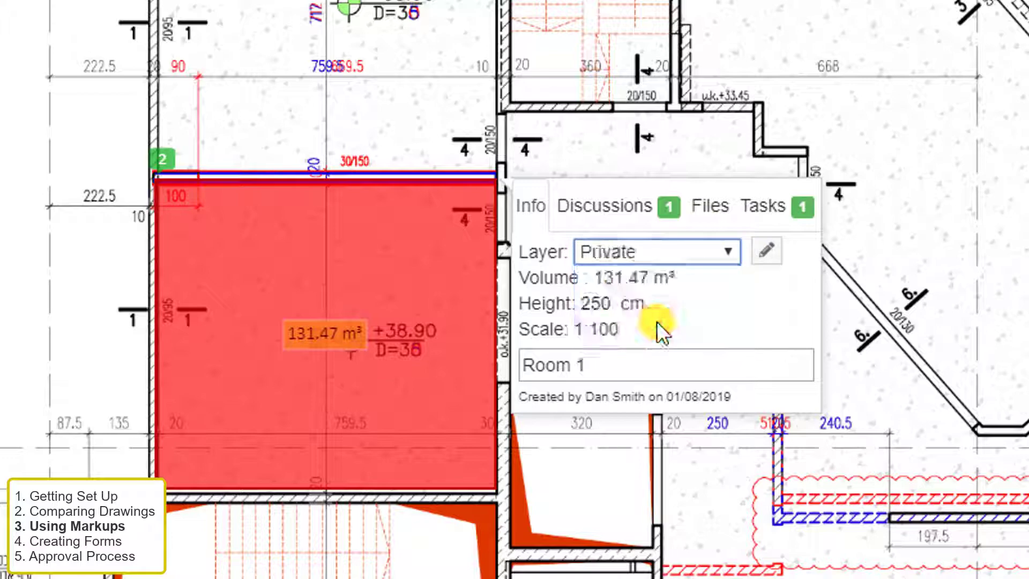
{"action": "left_click", "coordinate": [635, 476]}
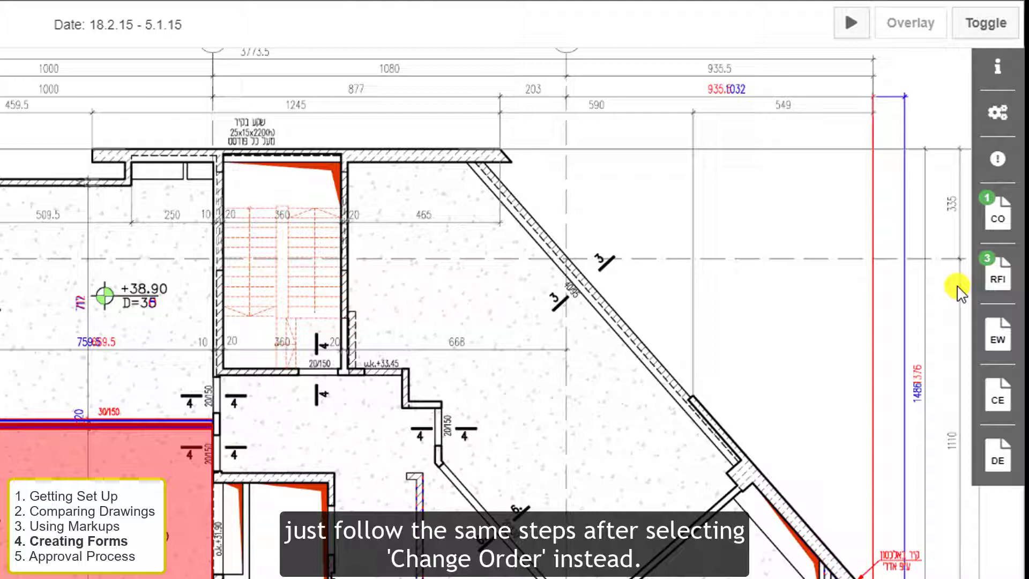
- Start a new RFI report from the RFI panel
{"action": "left_click", "coordinate": [987, 284]}
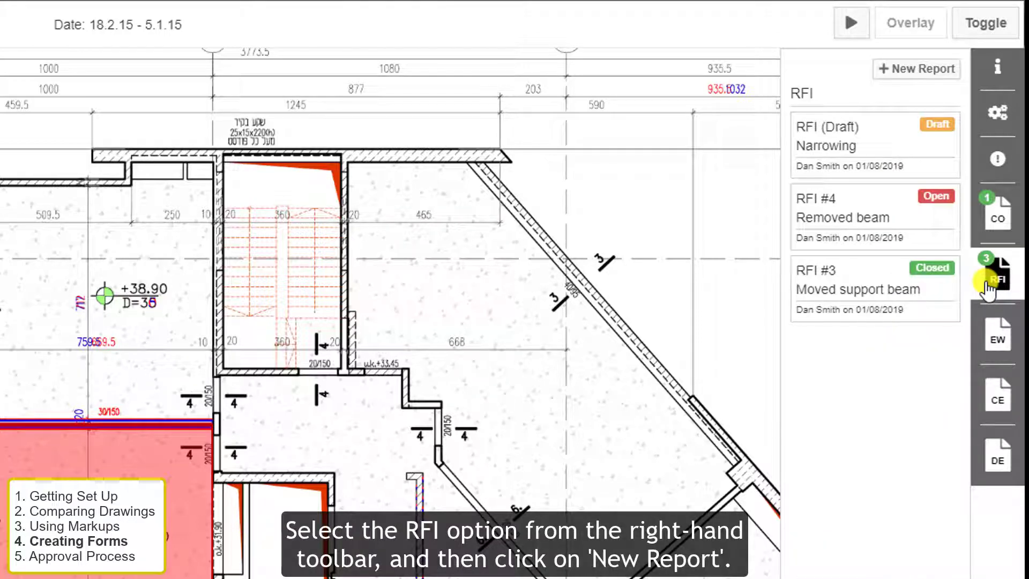
{"action": "left_click", "coordinate": [915, 70]}
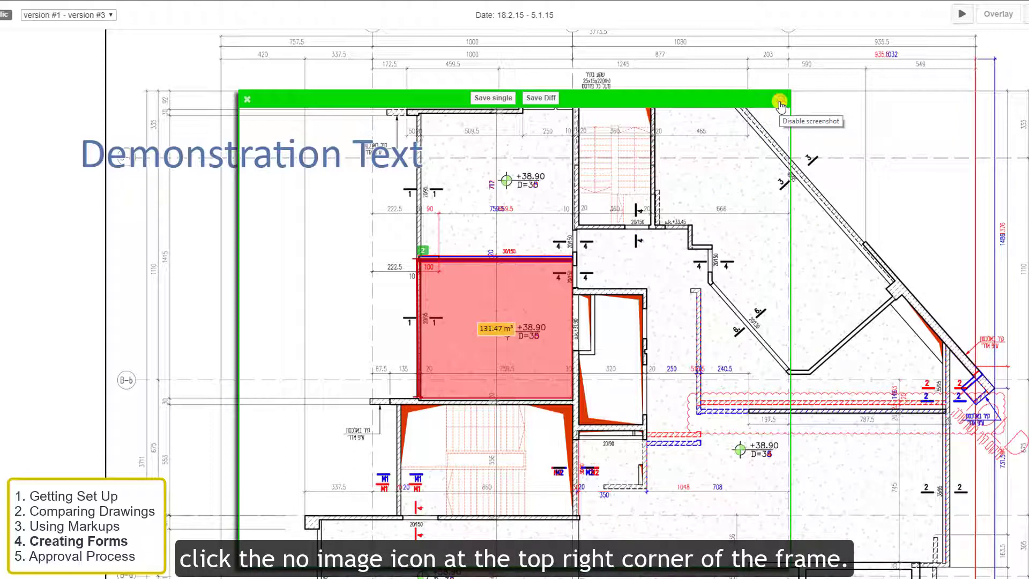
- Enable the screenshot, fit the green frame around the red room, and save the diff
{"action": "left_click", "coordinate": [779, 103]}
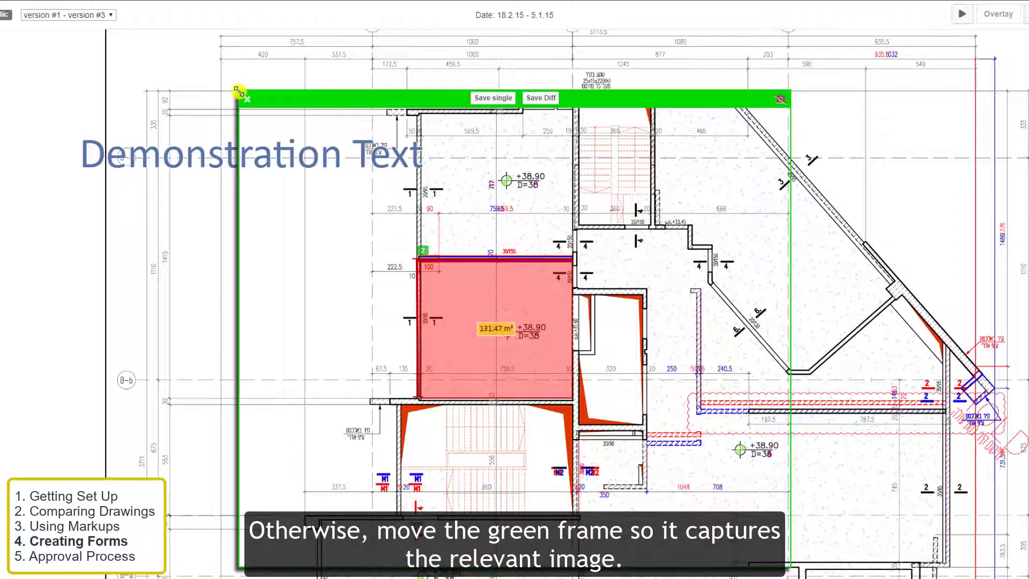
{"action": "left_click_drag", "start_coordinate": [239, 92], "coordinate": [269, 135]}
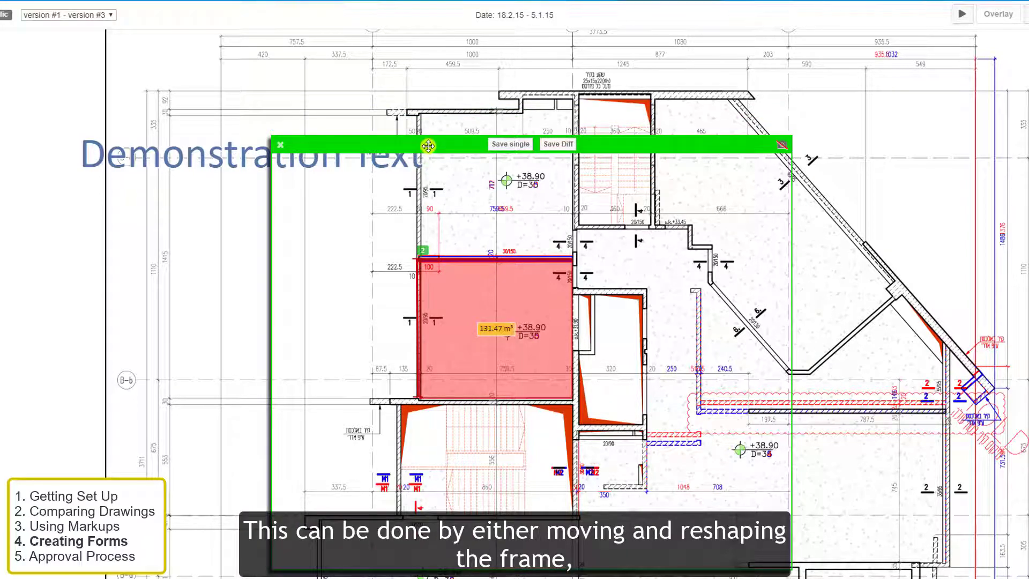
{"action": "left_click_drag", "start_coordinate": [427, 141], "coordinate": [397, 117]}
{"action": "mouse_move", "coordinate": [590, 234]}
{"action": "left_mouse_down"}
{"action": "mouse_move", "coordinate": [595, 240]}
{"action": "mouse_move", "coordinate": [589, 234]}
{"action": "left_mouse_up"}
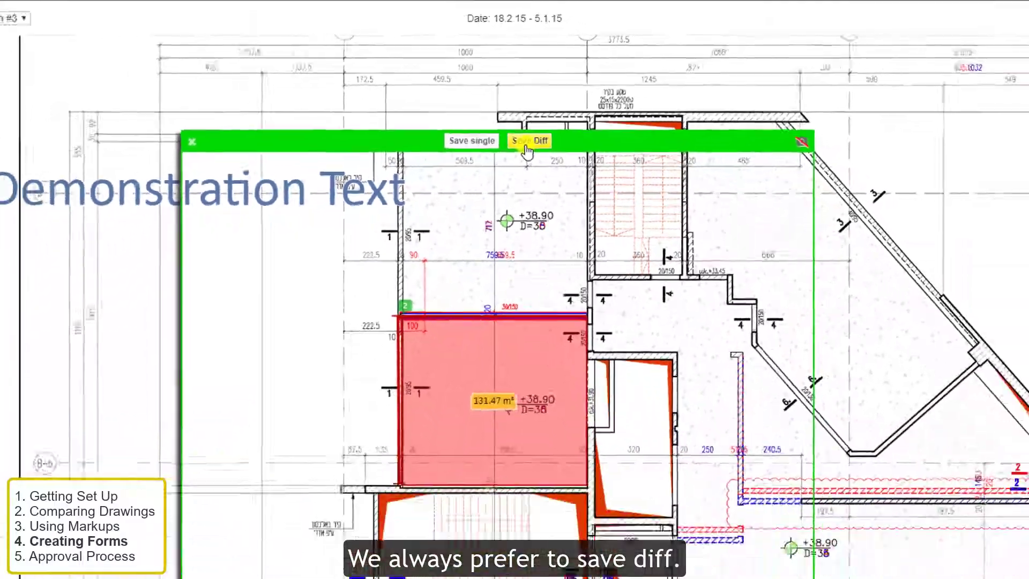
{"action": "left_click", "coordinate": [527, 141]}
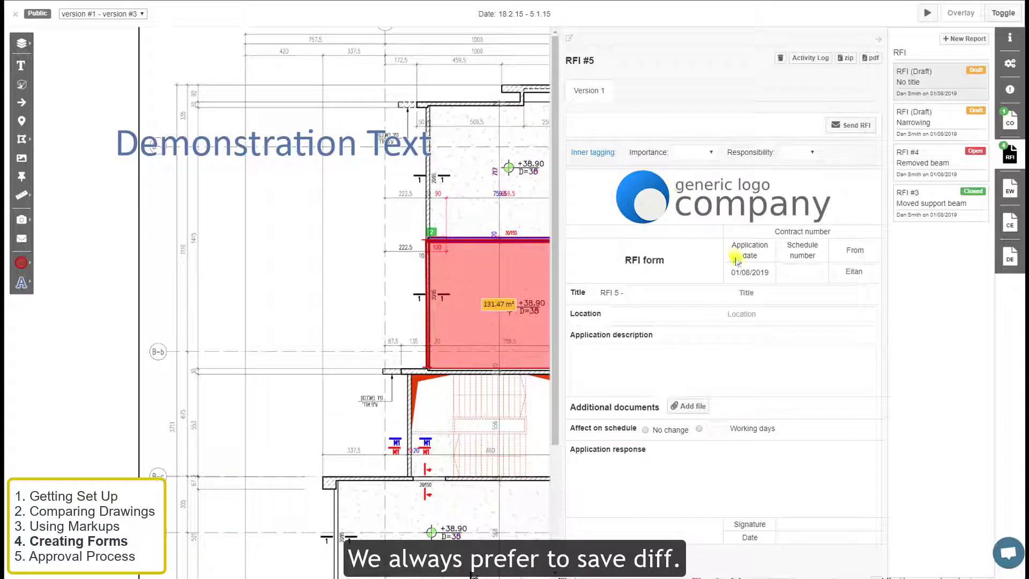
- Fill RFI #5 with title 'Change to depth', location Gallery, and 'should this be applied across?'
{"action": "left_click", "coordinate": [741, 293]}
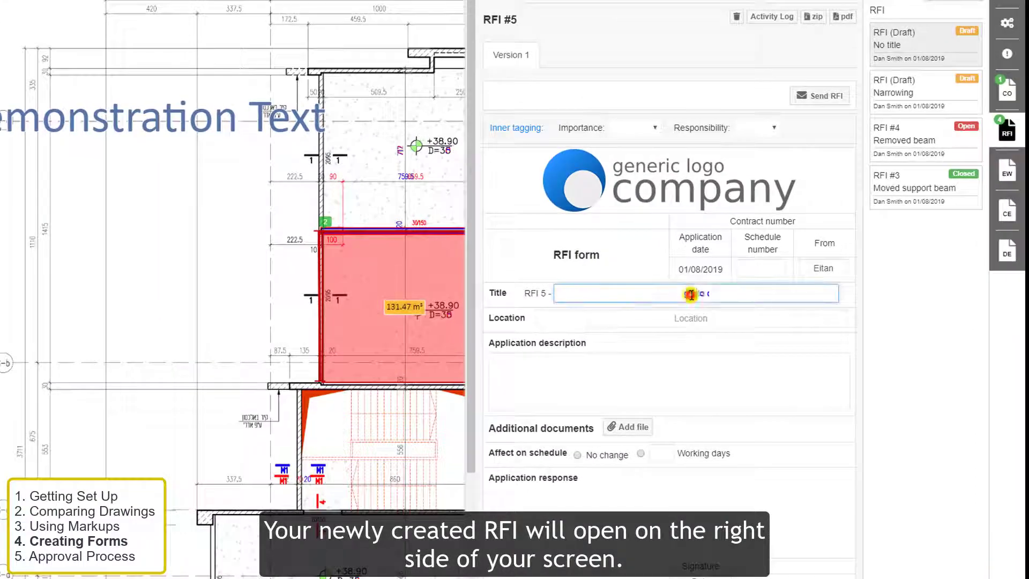
{"action": "type", "text": "Chan"}
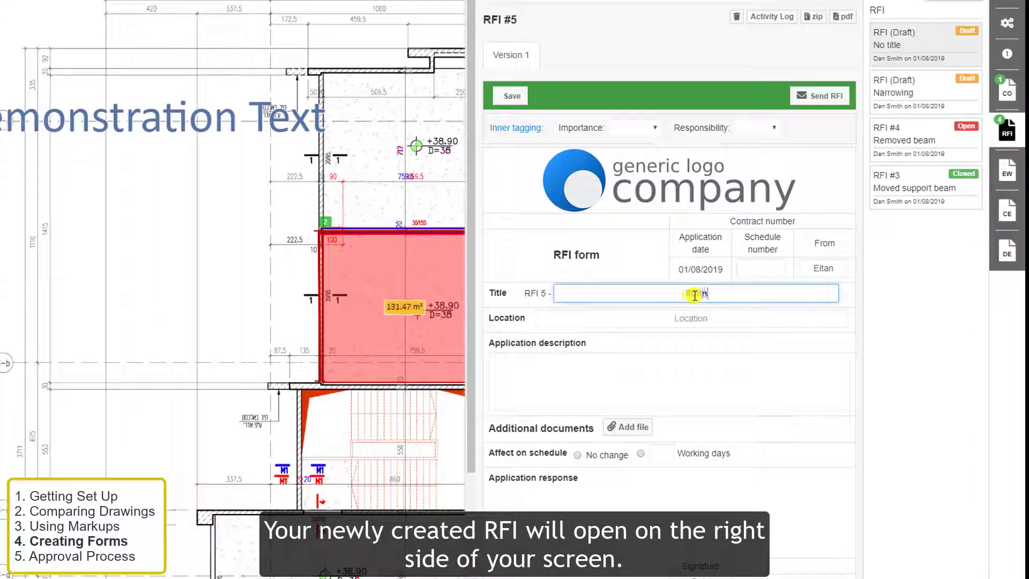
{"action": "type", "text": "ge to depth"}
{"action": "key", "text": "Tab"}
{"action": "type", "text": "G"}
{"action": "key", "text": "Tab"}
{"action": "type", "text": "should this be a"}
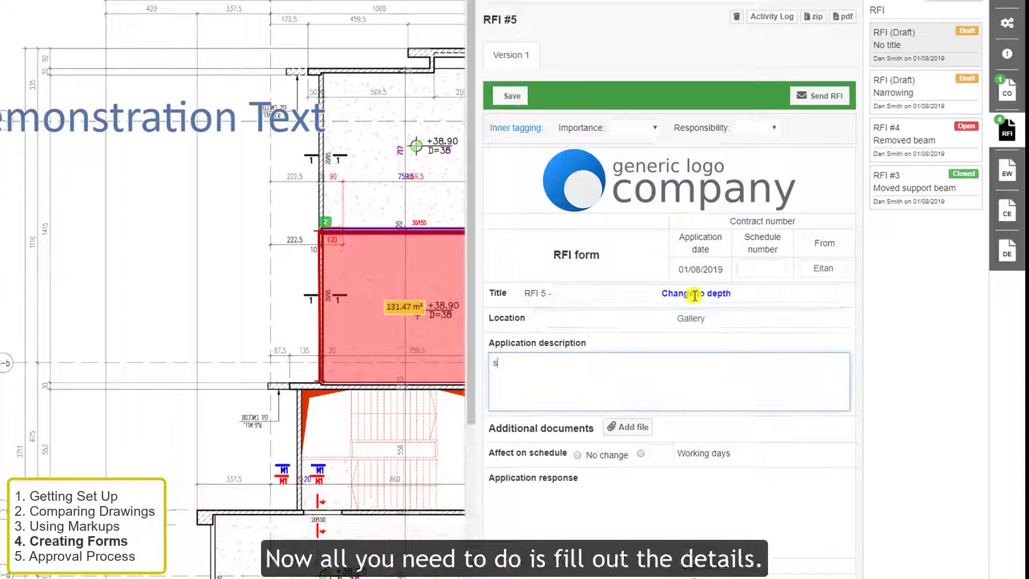
{"action": "type", "text": "pplied across?"}
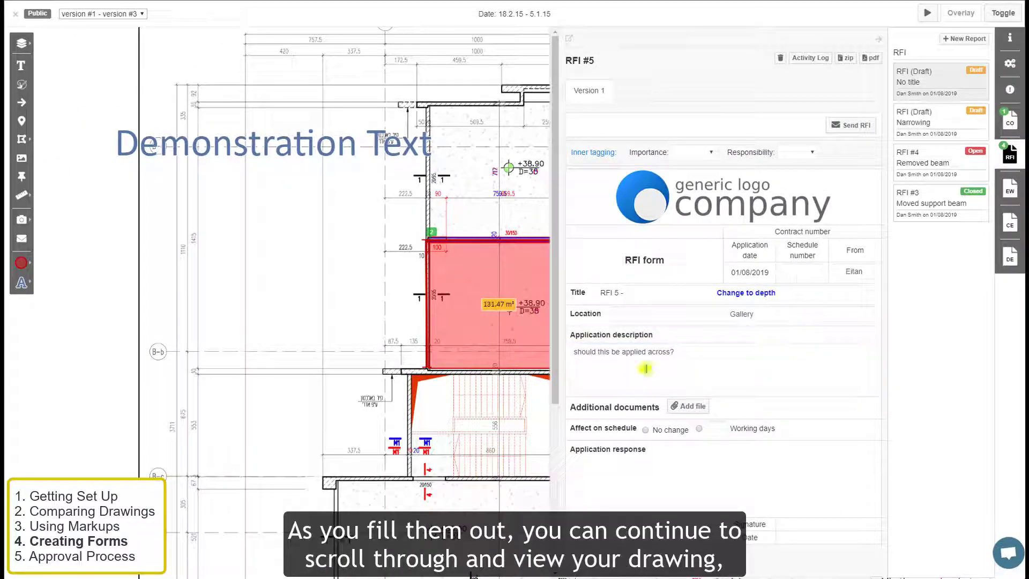
- Measure a 53.49 m² area over the room above the 131.47 m² one
{"action": "left_click_drag", "start_coordinate": [470, 413], "coordinate": [337, 447]}
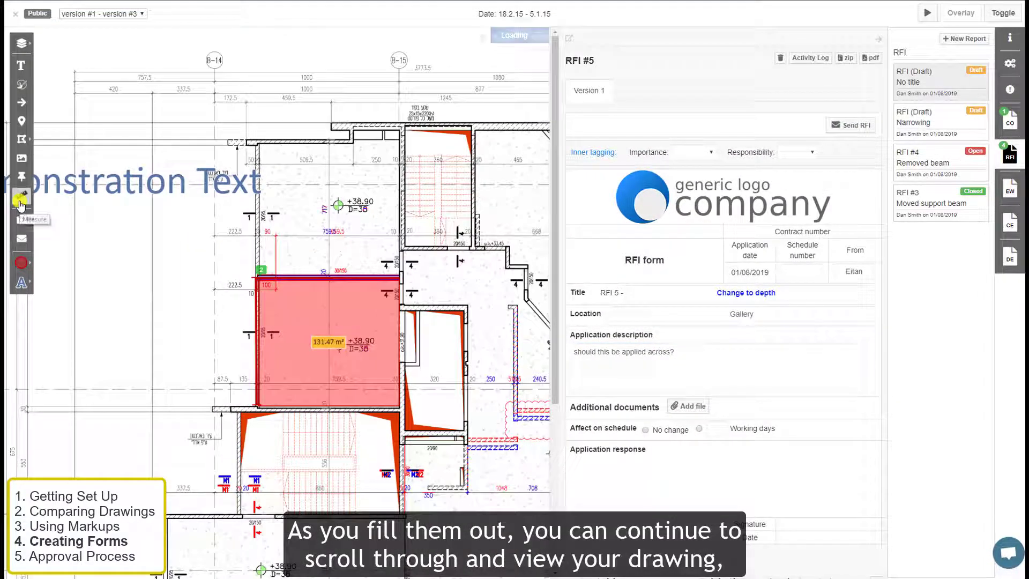
{"action": "left_click", "coordinate": [21, 194]}
{"action": "left_click", "coordinate": [96, 197]}
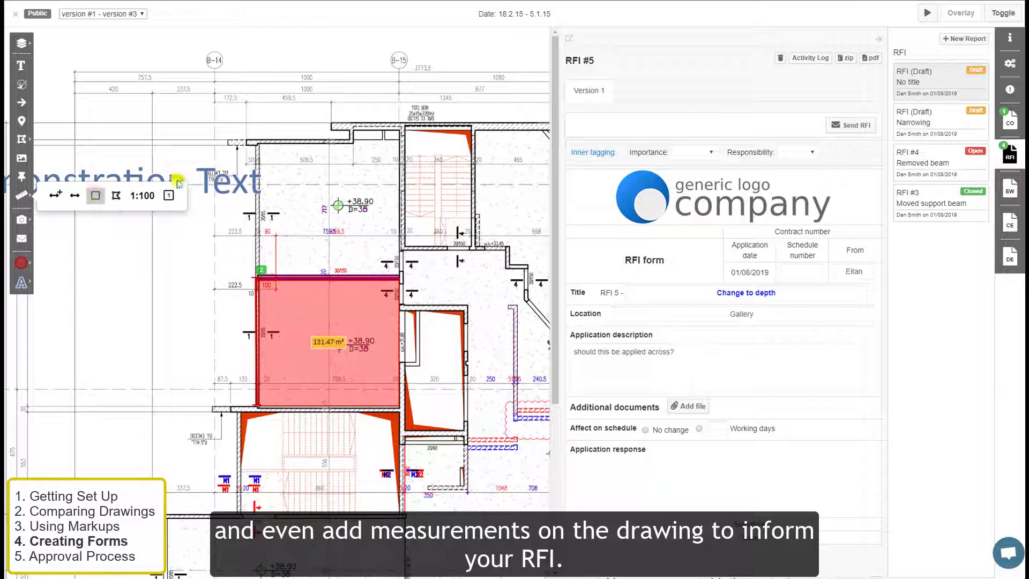
{"action": "mouse_move", "coordinate": [259, 142]}
{"action": "left_mouse_down"}
{"action": "mouse_move", "coordinate": [291, 185]}
{"action": "mouse_move", "coordinate": [399, 275]}
{"action": "left_mouse_up"}
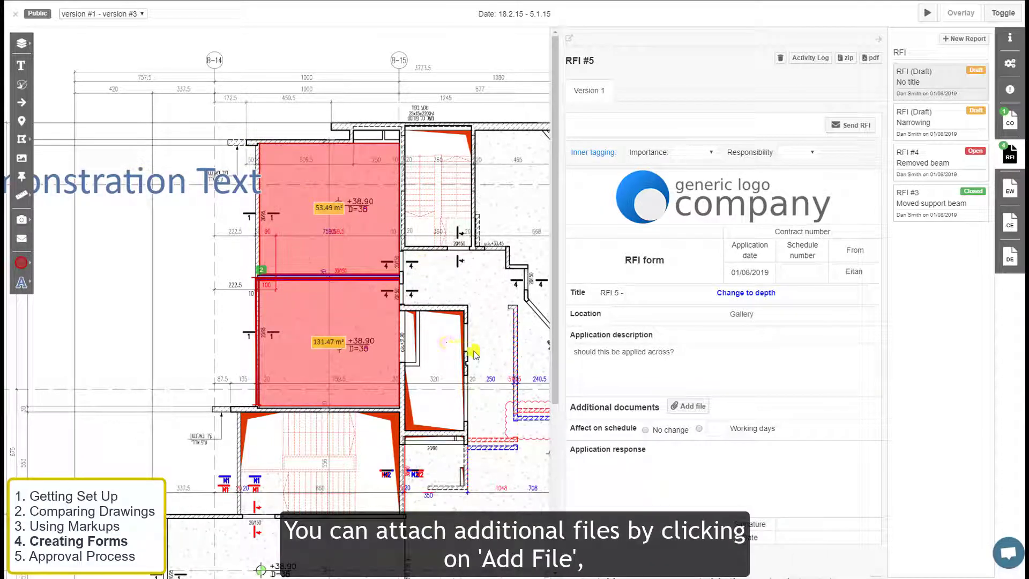
- Try adding a file and a screenshot to the RFI, then return to the top
{"action": "left_click", "coordinate": [690, 406]}
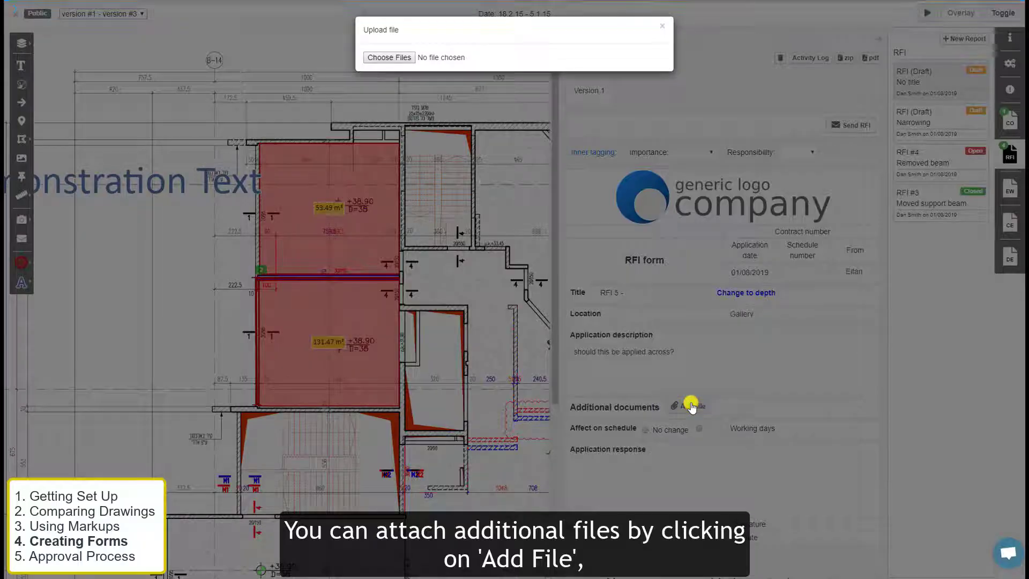
{"action": "left_click", "coordinate": [662, 26]}
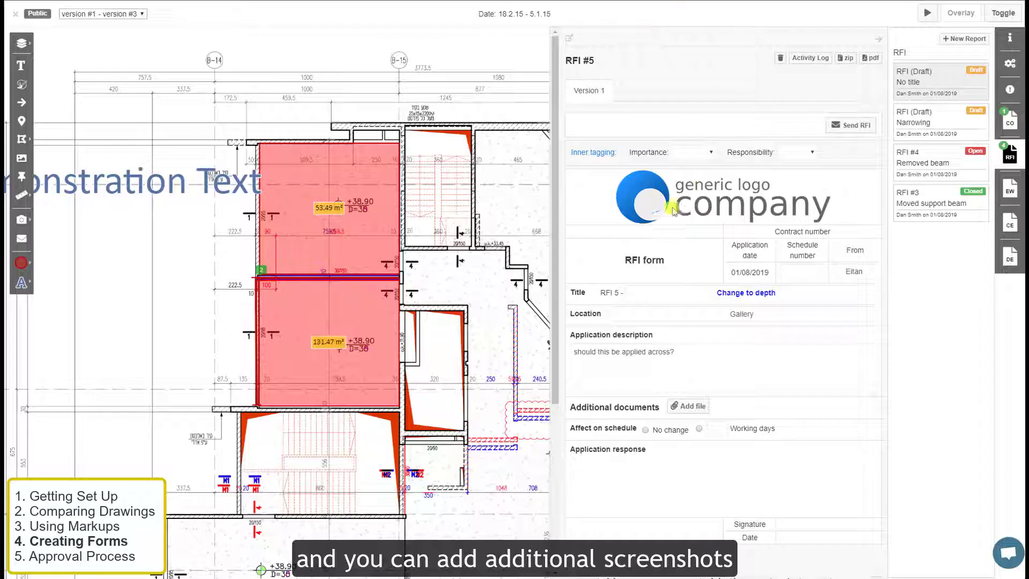
{"action": "scroll", "coordinate": [693, 374], "scroll_direction": "down", "scroll_amount": 4}
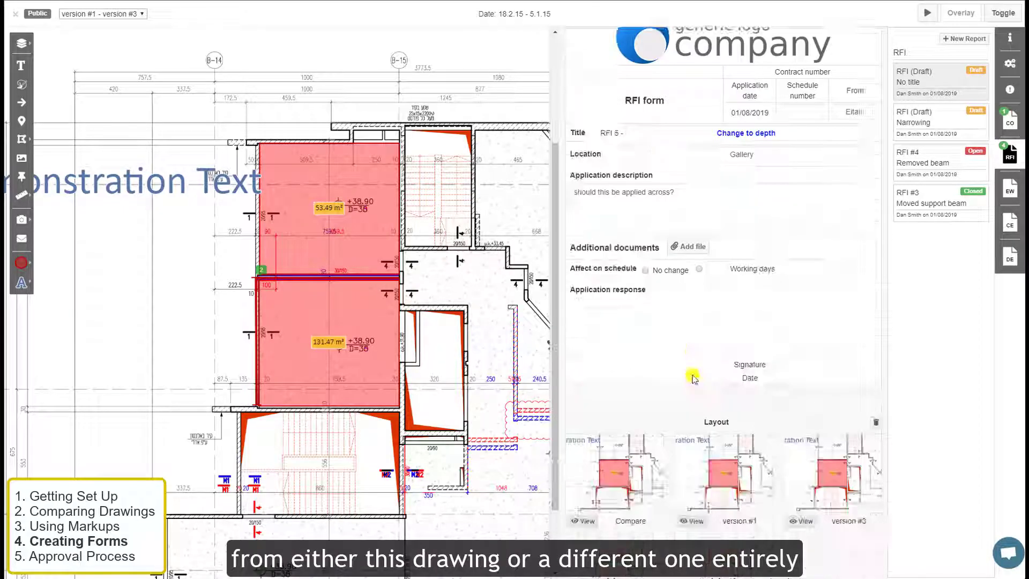
{"action": "left_click", "coordinate": [625, 531]}
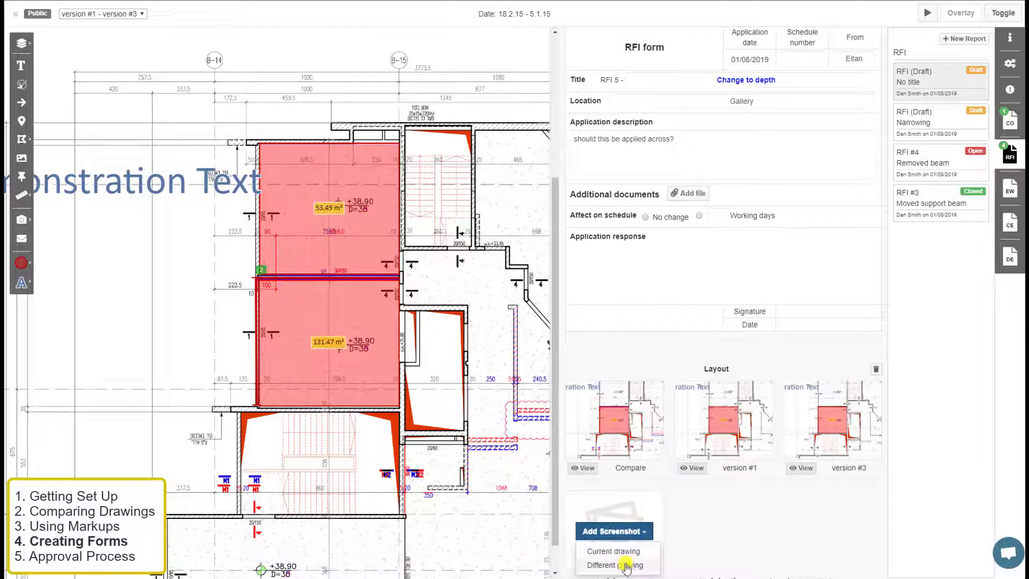
{"action": "scroll", "coordinate": [707, 418], "scroll_direction": "up", "scroll_amount": 5}
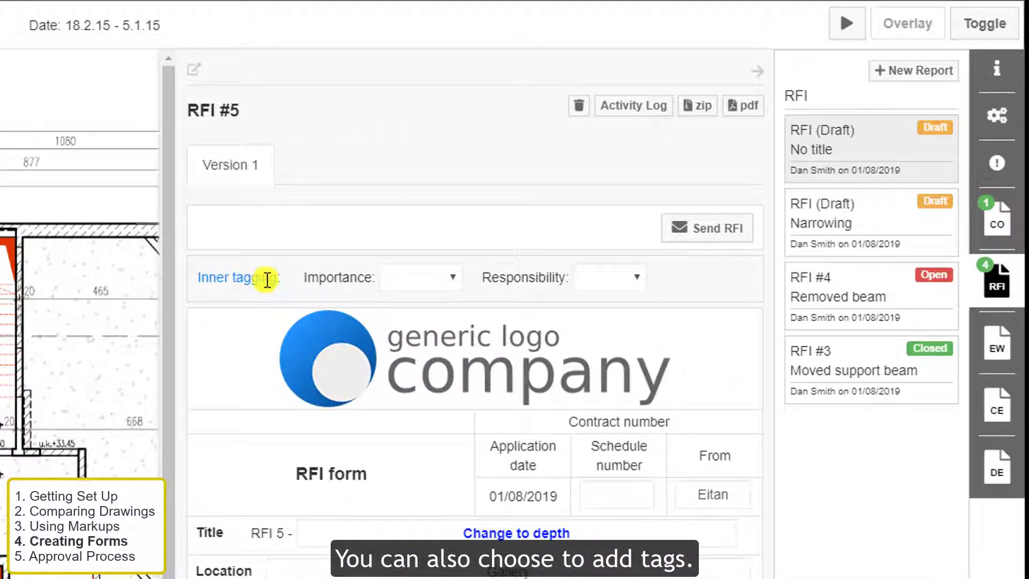
- Set RFI #5 importance to Medium and assign the responsible person
{"action": "left_click", "coordinate": [451, 279]}
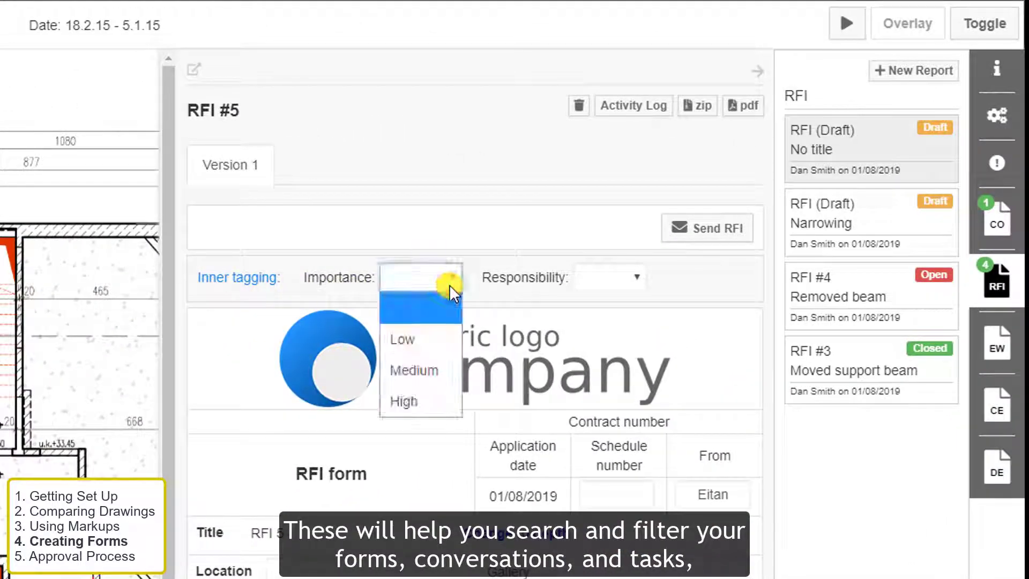
{"action": "left_click", "coordinate": [442, 368]}
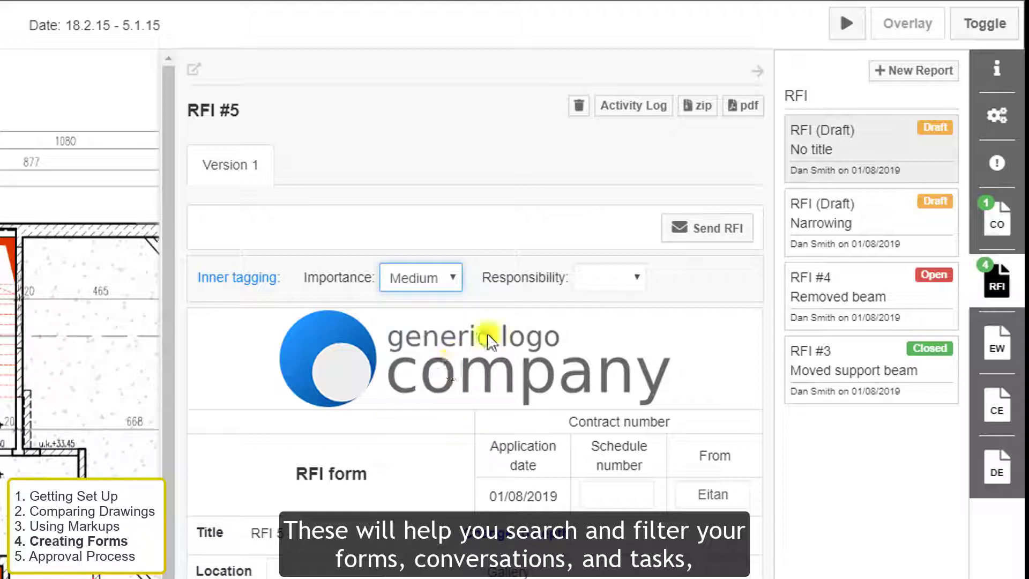
{"action": "left_click", "coordinate": [637, 276]}
{"action": "left_click", "coordinate": [613, 331]}
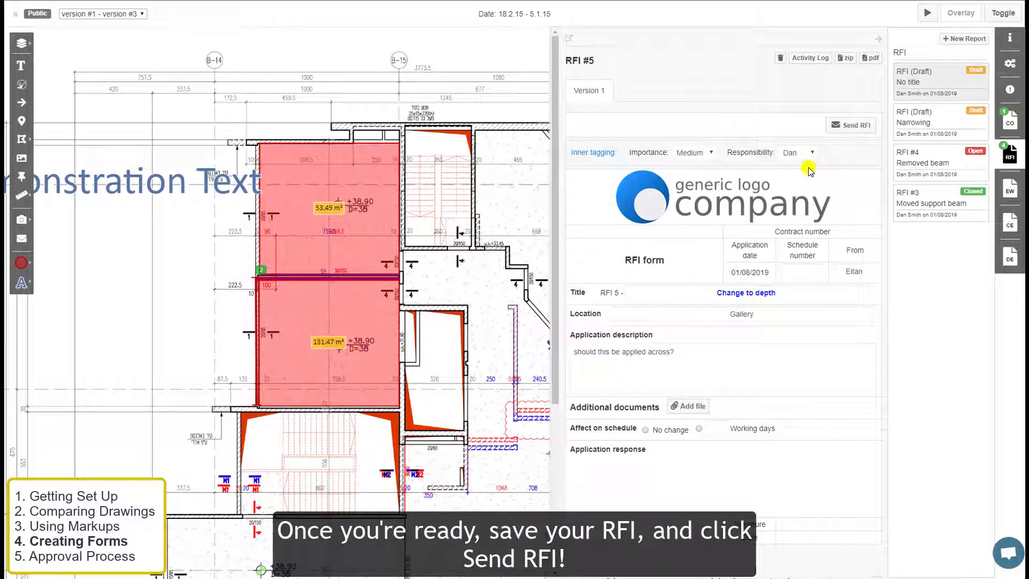
- Address RFI #5 to the Architect, a project user, and a new recipient's e-mail
{"action": "left_click", "coordinate": [850, 126]}
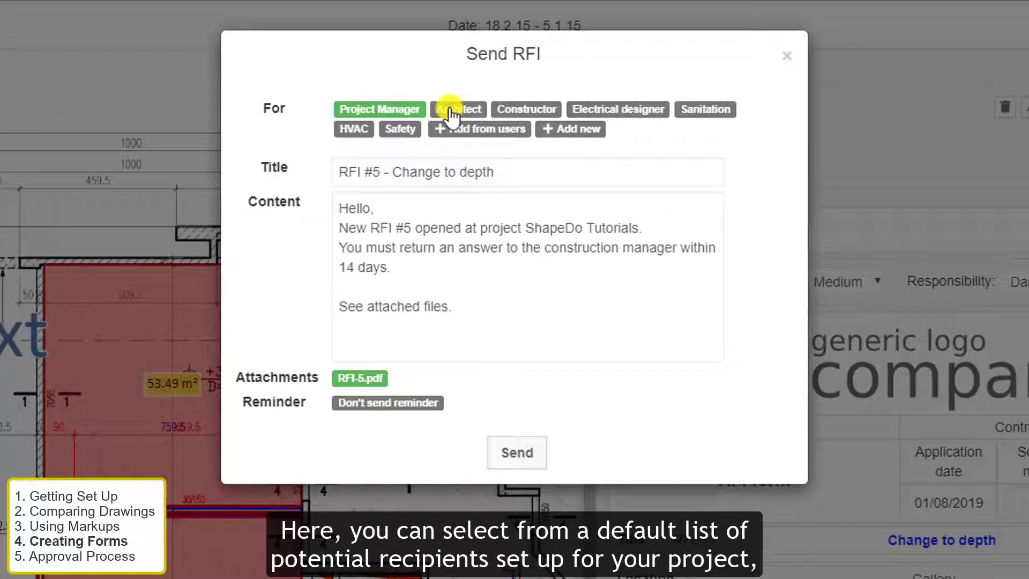
{"action": "left_click", "coordinate": [451, 111]}
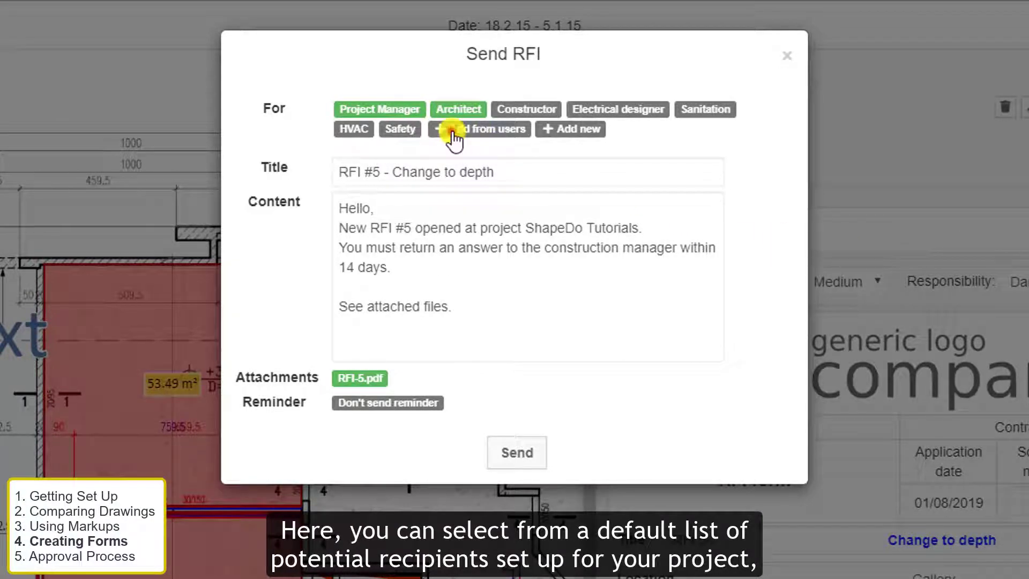
{"action": "left_click", "coordinate": [453, 136]}
{"action": "left_click", "coordinate": [349, 156]}
{"action": "left_click", "coordinate": [749, 245]}
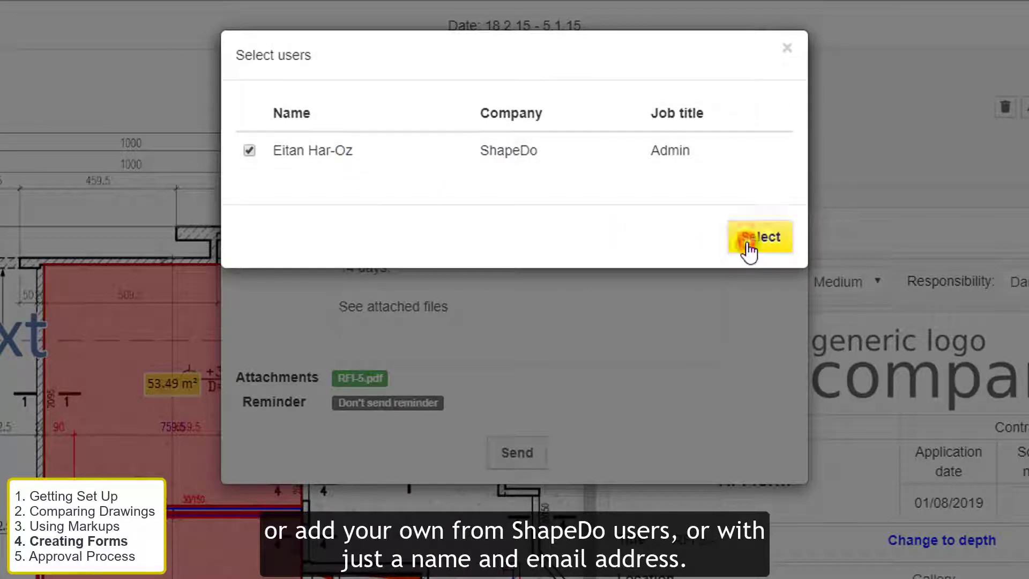
{"action": "left_click", "coordinate": [683, 131]}
{"action": "type", "text": "sdi"}
{"action": "key", "text": "Return"}
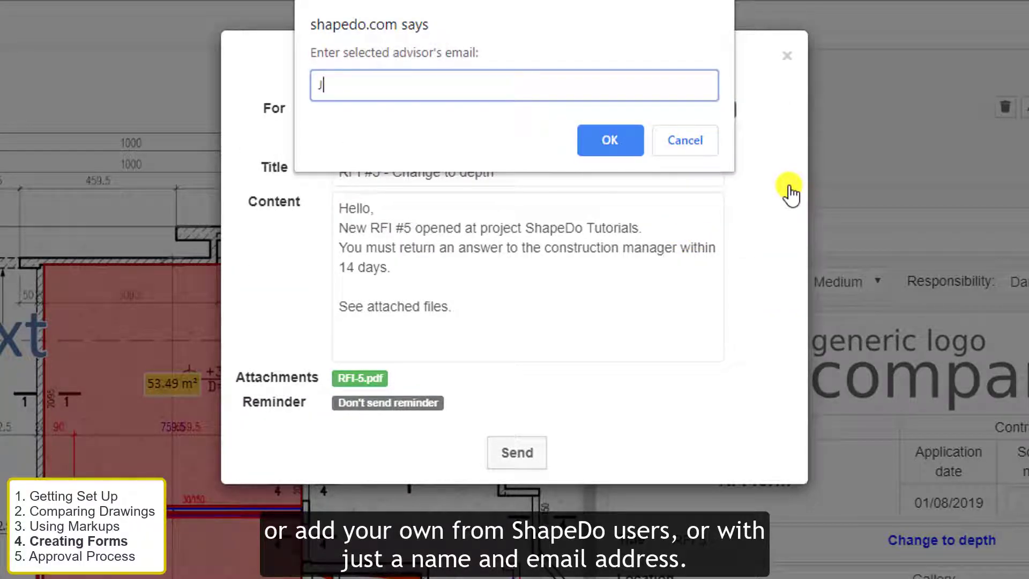
{"action": "key", "text": "Return"}
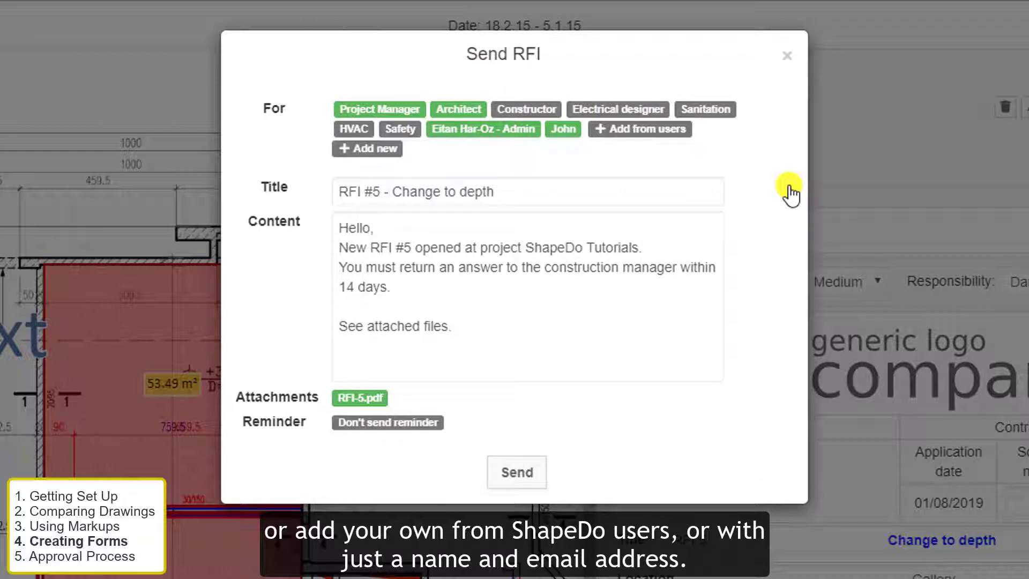
- Append 'Would appreciate your advisement. Cheers!', set a 7-day reminder, and send the RFI
{"action": "left_click", "coordinate": [471, 292]}
{"action": "key", "text": "Return"}
{"action": "key", "text": "Return"}
{"action": "type", "text": "Would appreciate "}
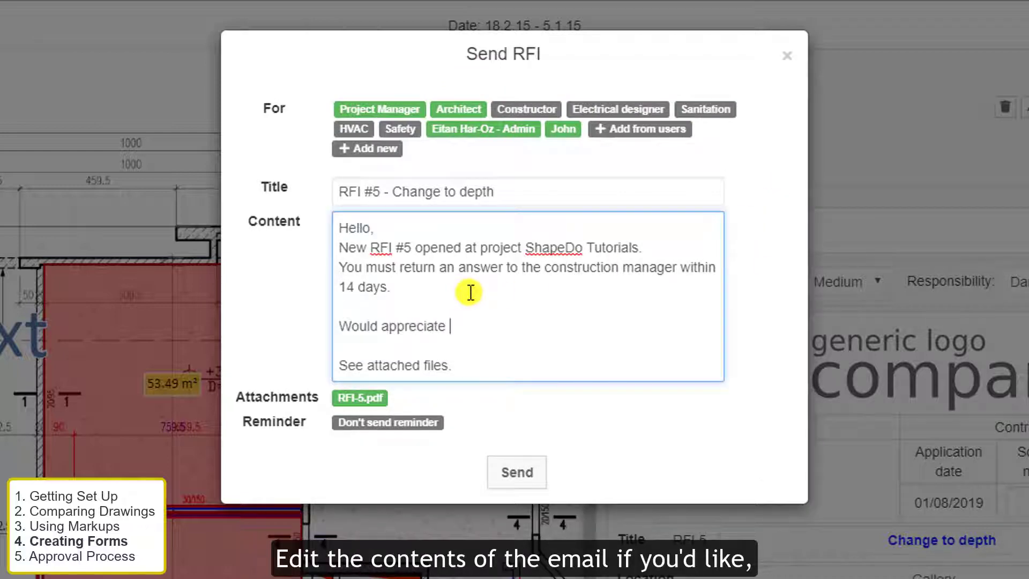
{"action": "type", "text": "your advisement. Cheers!"}
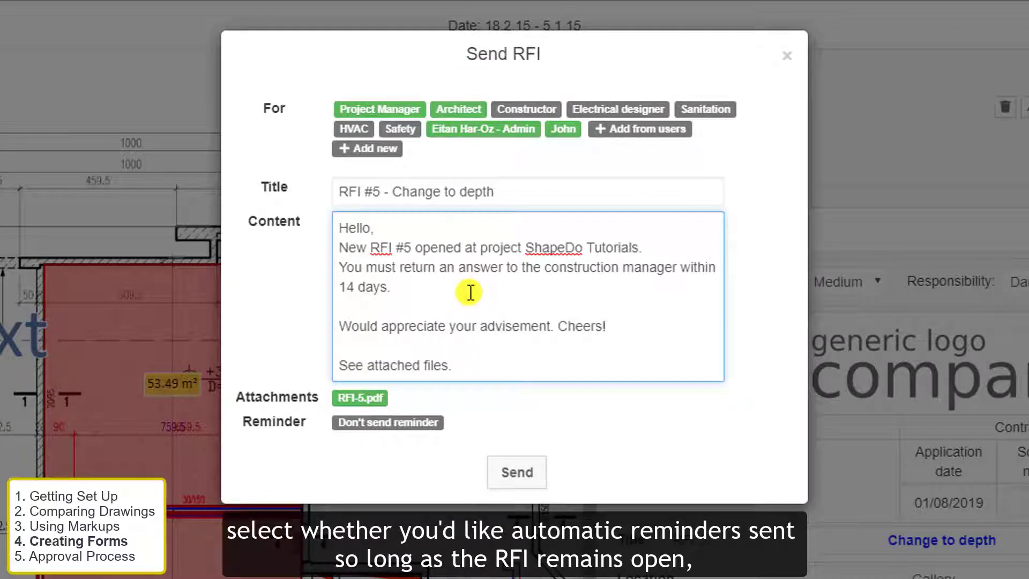
{"action": "left_click", "coordinate": [419, 423]}
{"action": "left_click", "coordinate": [522, 143]}
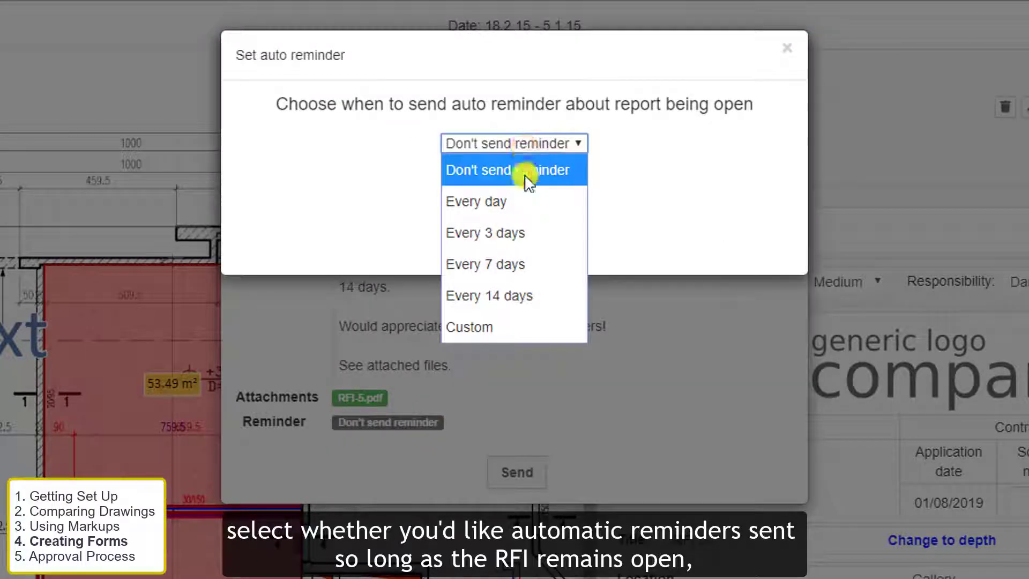
{"action": "left_click", "coordinate": [514, 294]}
{"action": "left_click", "coordinate": [525, 256]}
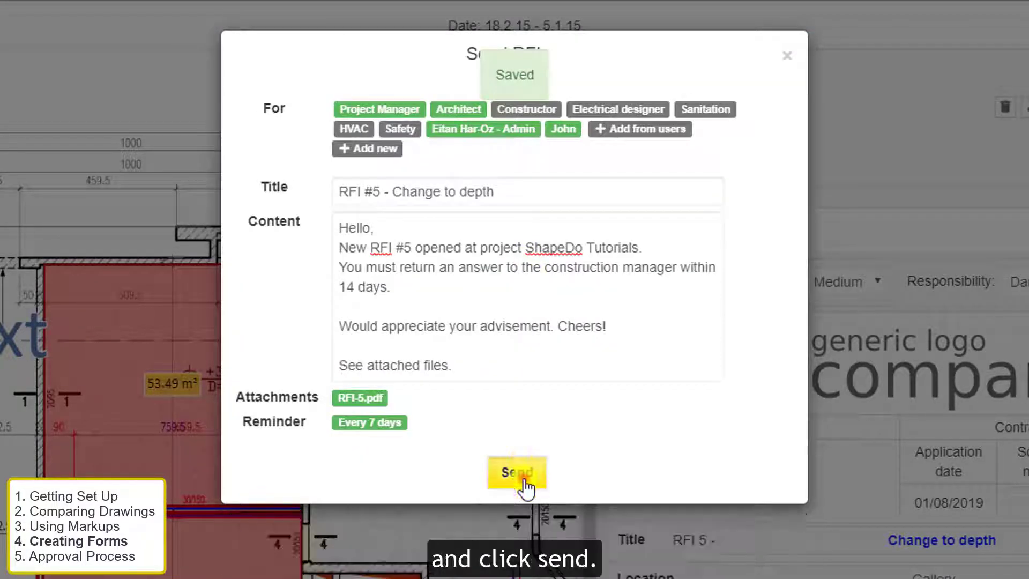
{"action": "left_click", "coordinate": [517, 472]}
{"action": "left_click", "coordinate": [607, 93]}
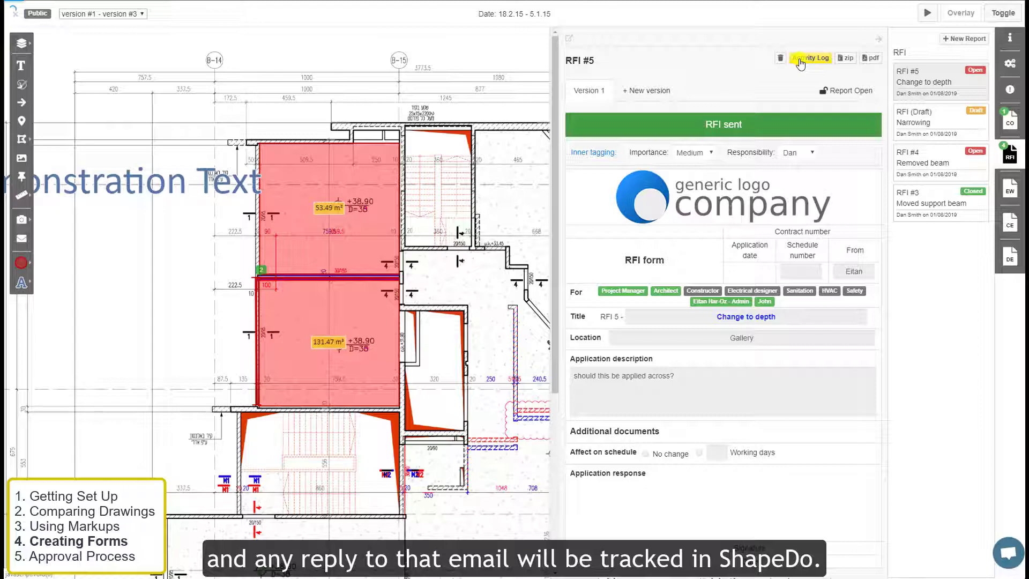
- Check the sent email's delivery status in the activity log and post a 'Followup email' comment
{"action": "left_click", "coordinate": [800, 60]}
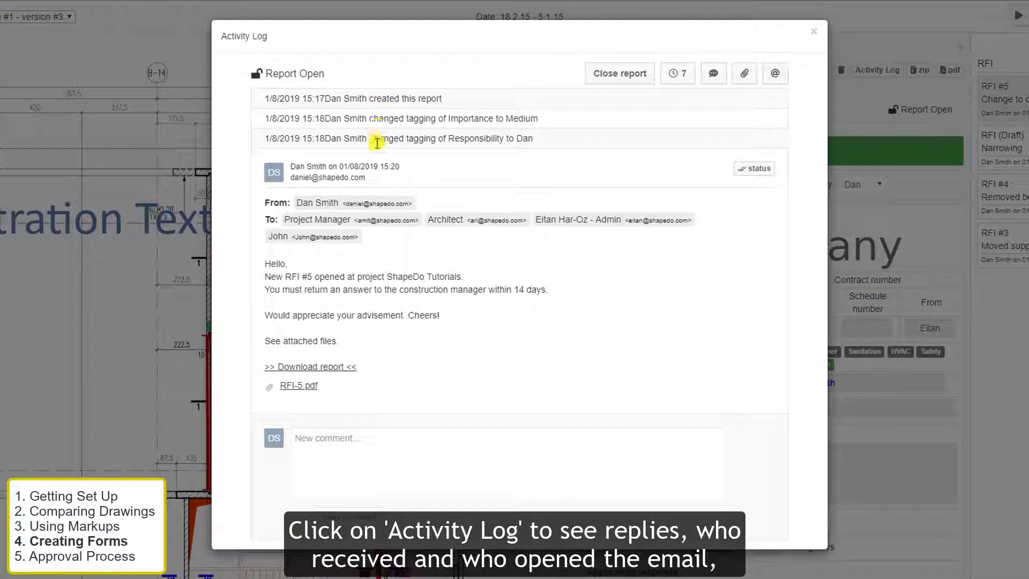
{"action": "left_click", "coordinate": [740, 169]}
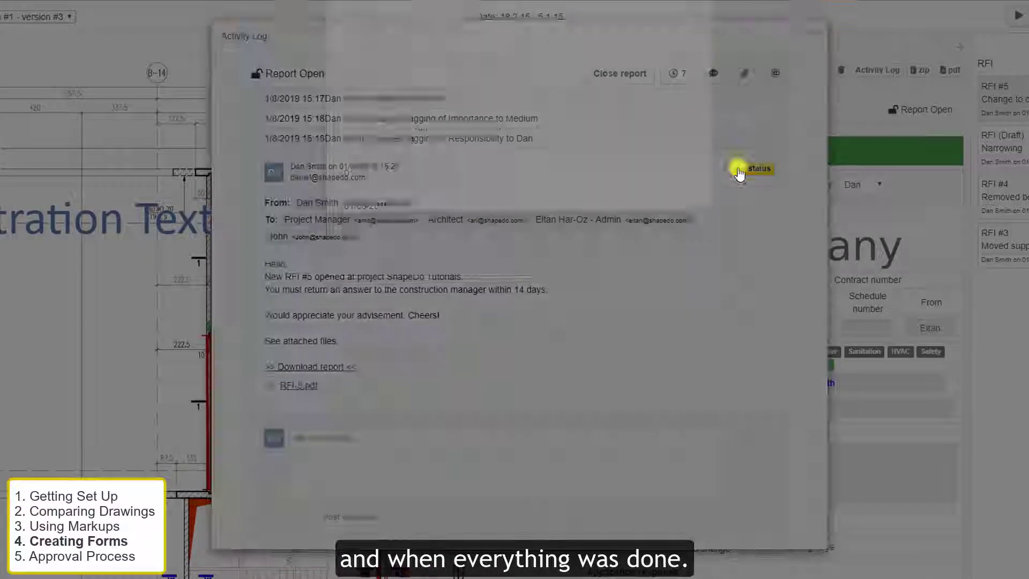
{"action": "left_click", "coordinate": [698, 31]}
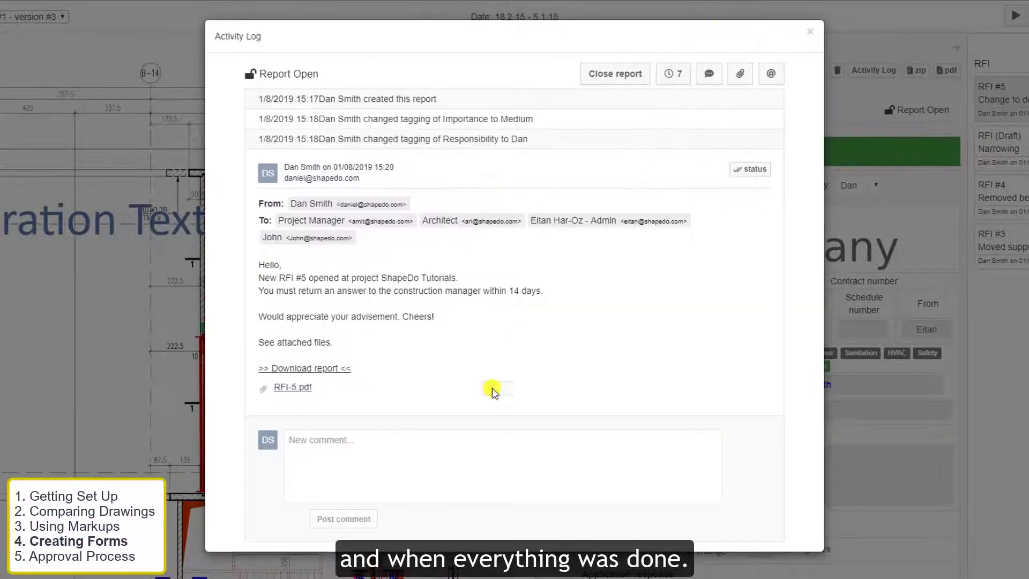
{"action": "left_click", "coordinate": [455, 455]}
{"action": "type", "text": "Followup email"}
{"action": "key", "text": "Return"}
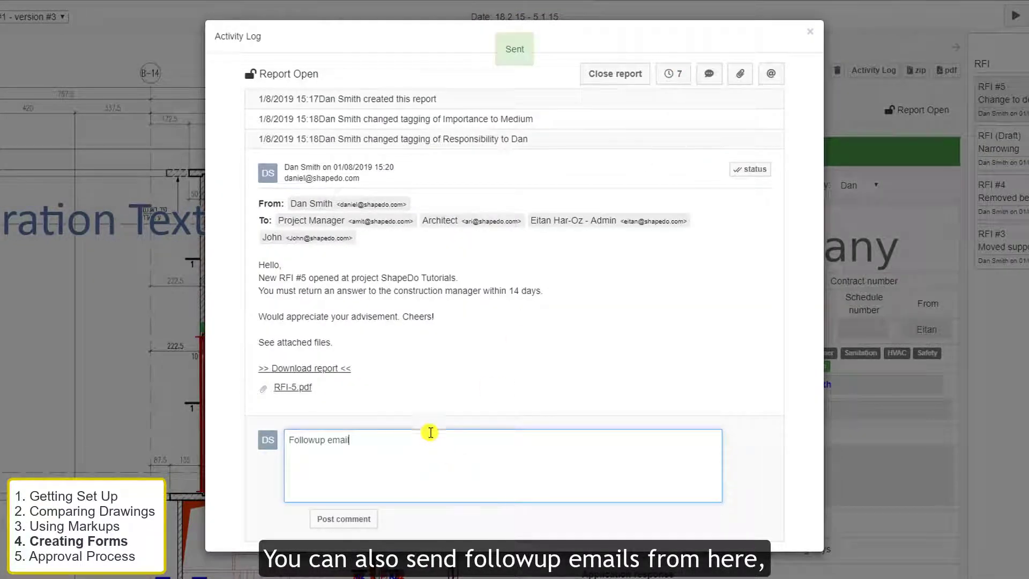
- Add an 'Internal' note for the team and open the automatic reminder interval choices
{"action": "left_click", "coordinate": [709, 73]}
{"action": "left_click", "coordinate": [529, 138]}
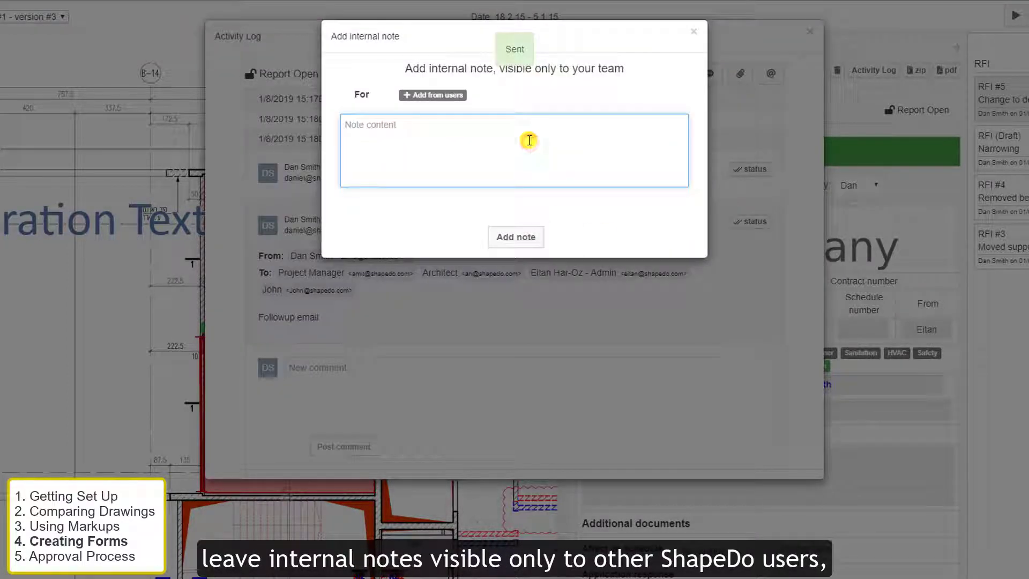
{"action": "type", "text": "Internal note"}
{"action": "left_click", "coordinate": [516, 236]}
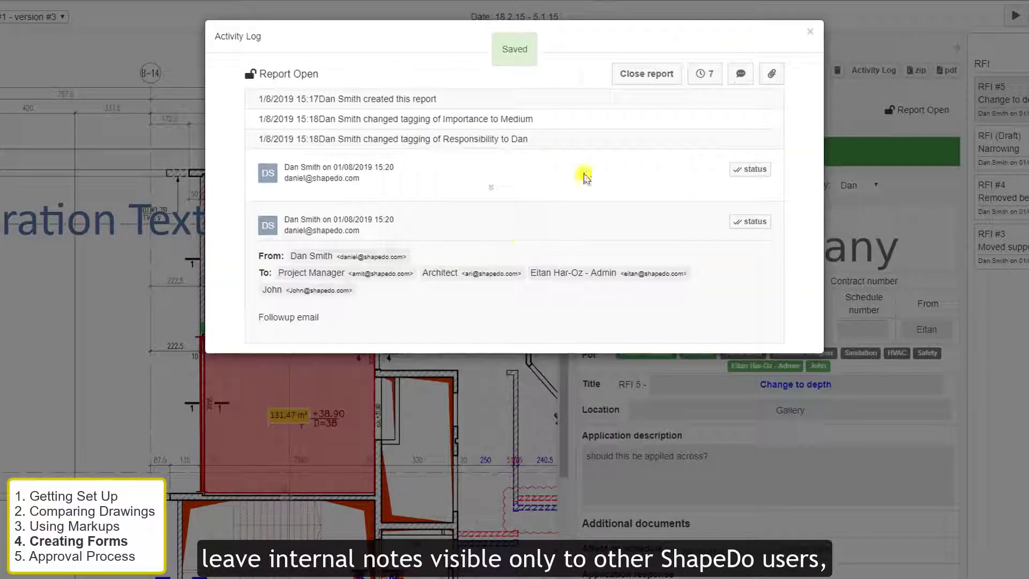
{"action": "left_click", "coordinate": [674, 73]}
{"action": "left_click", "coordinate": [535, 94]}
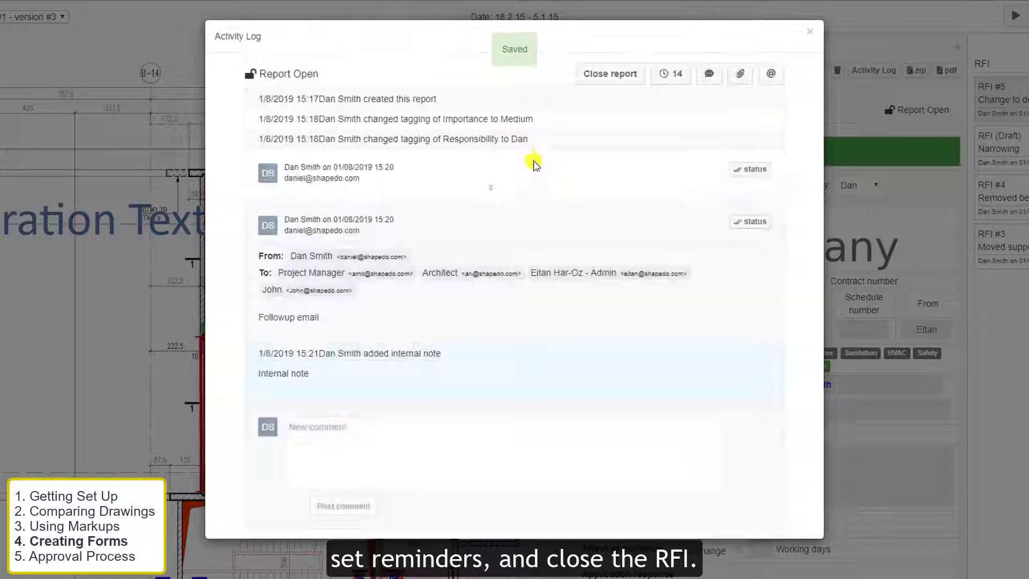
- Close RFI #5 with the reason 'Response received', keeping recipients notified
{"action": "left_click", "coordinate": [606, 80]}
{"action": "left_click", "coordinate": [532, 134]}
{"action": "type", "text": "Re"}
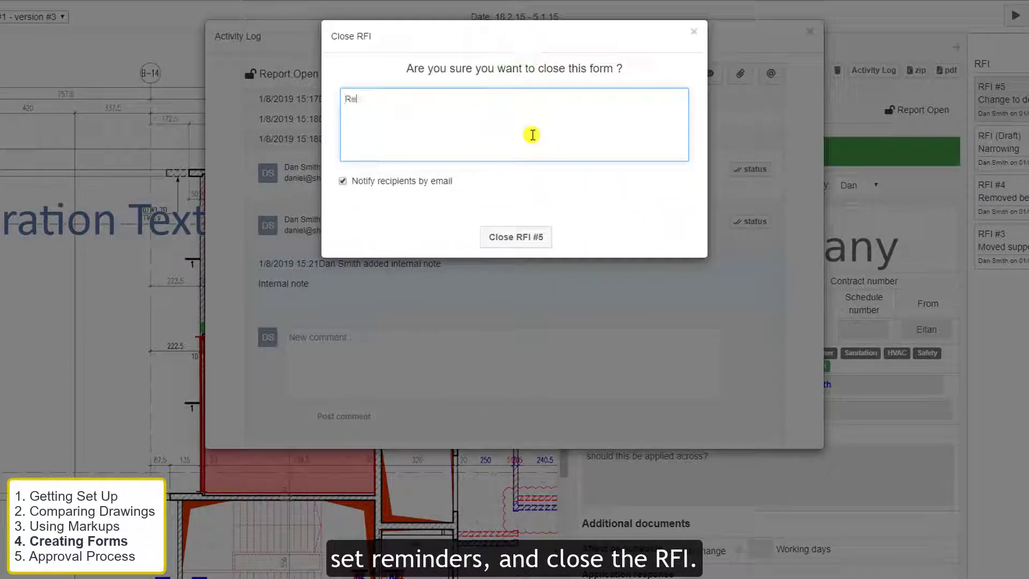
{"action": "type", "text": "sponse received."}
{"action": "left_click", "coordinate": [516, 237]}
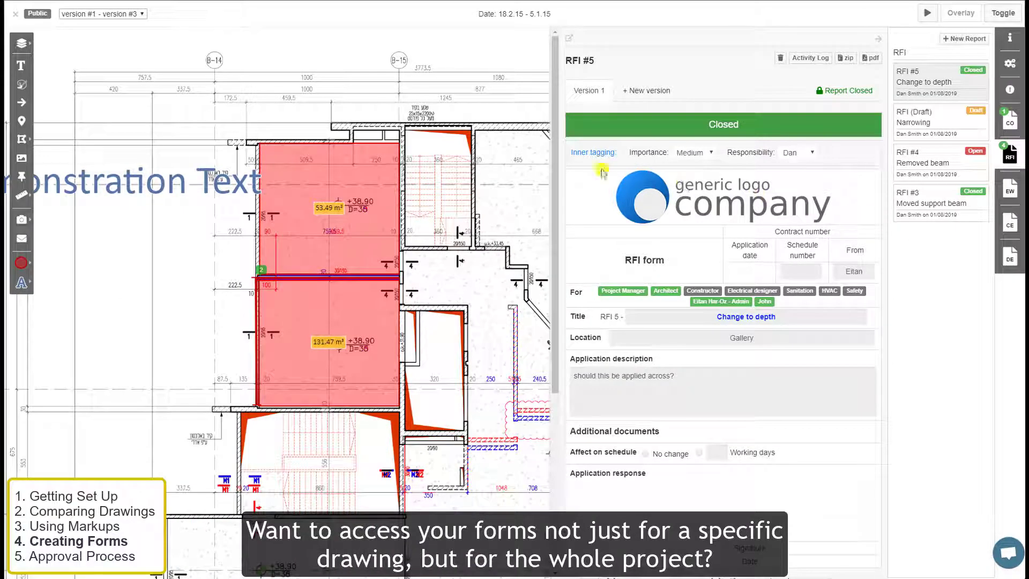
- Leave the viewer and filter the project-wide RFIs table to Medium importance
{"action": "left_click", "coordinate": [14, 18]}
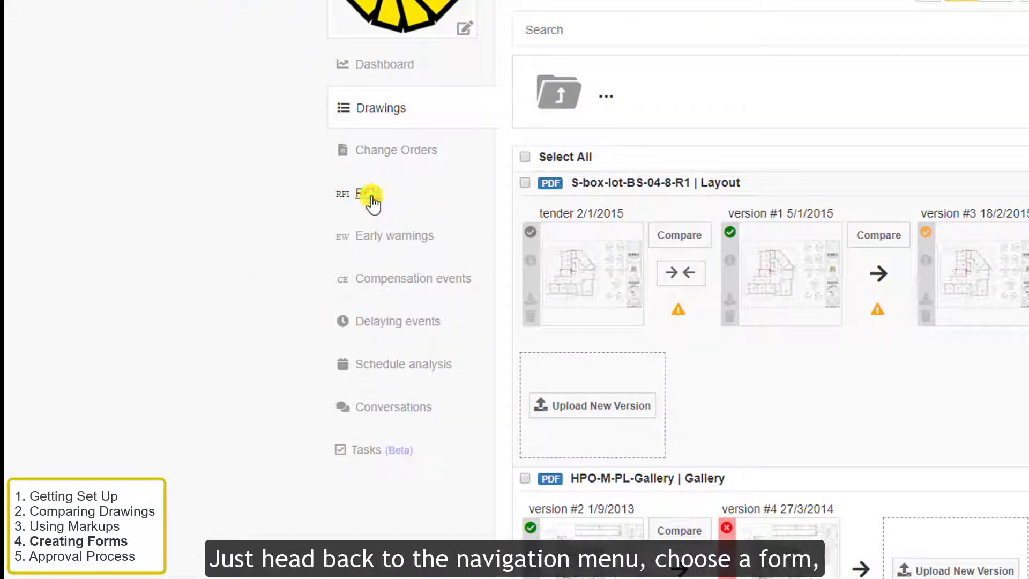
{"action": "left_click", "coordinate": [369, 195]}
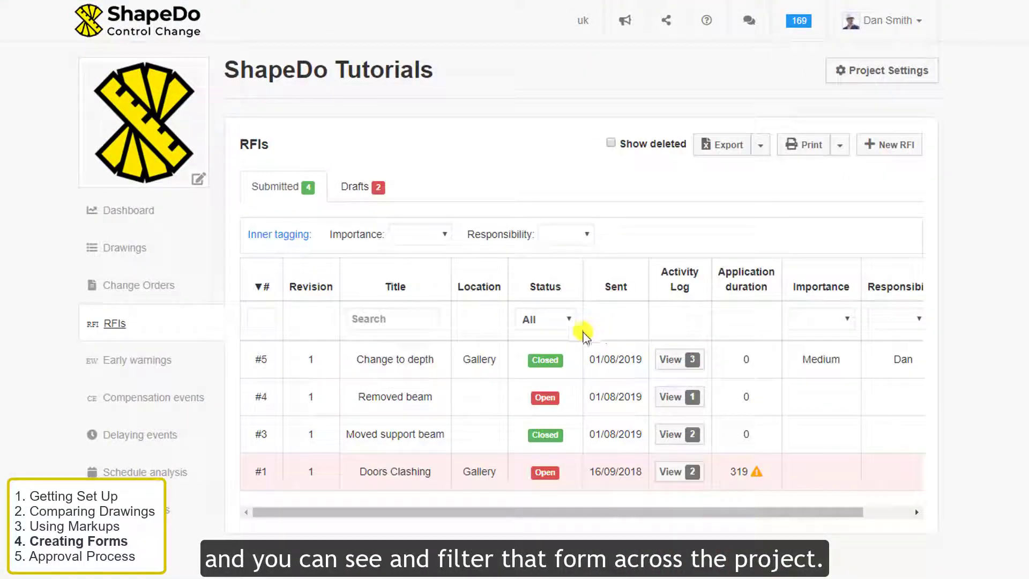
{"action": "left_click", "coordinate": [429, 234]}
{"action": "left_click", "coordinate": [419, 304]}
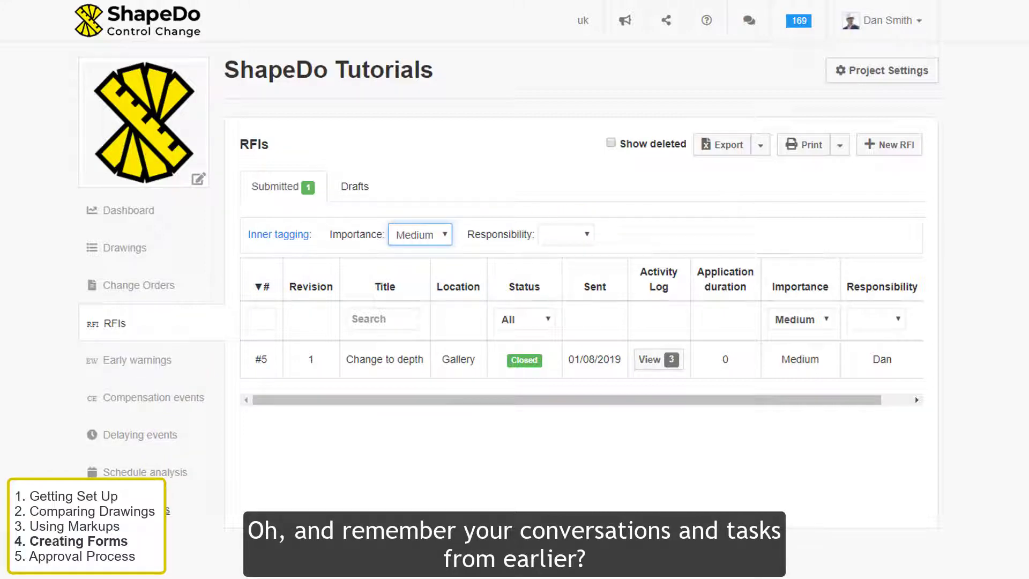
- Go to the project's Conversations page
{"action": "left_click", "coordinate": [247, 367]}
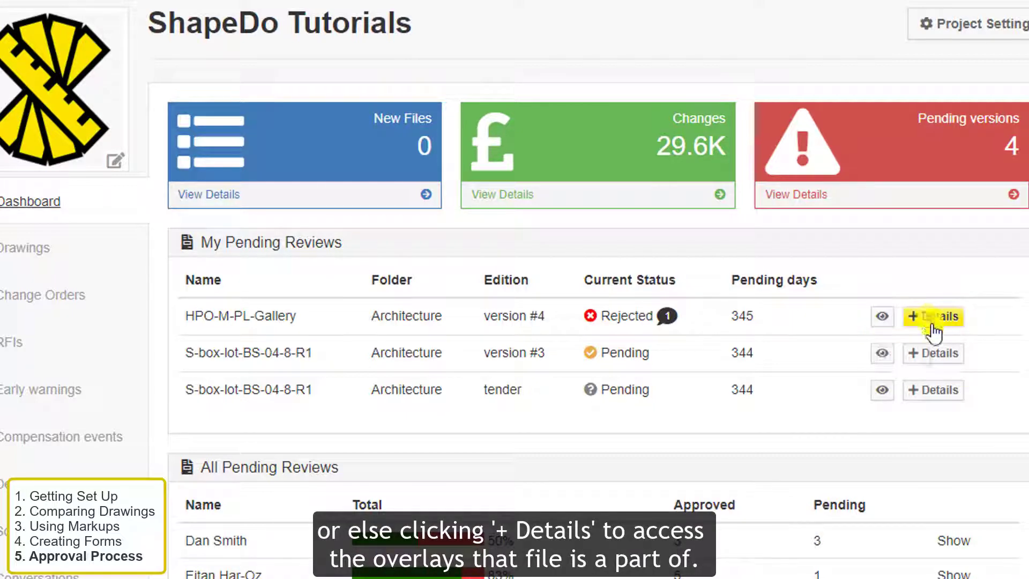
- Expand the S-box-lot-BS-04-8-R1 versions and compare version #3 with version #4
{"action": "left_click", "coordinate": [934, 352]}
{"action": "scroll", "coordinate": [911, 343], "scroll_direction": "down", "scroll_amount": 2}
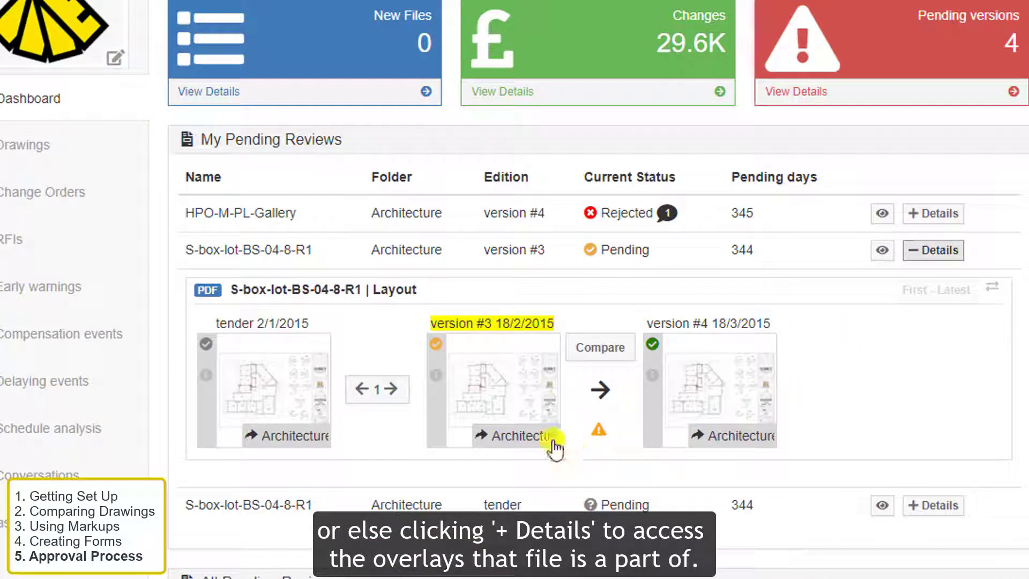
{"action": "left_click", "coordinate": [601, 360]}
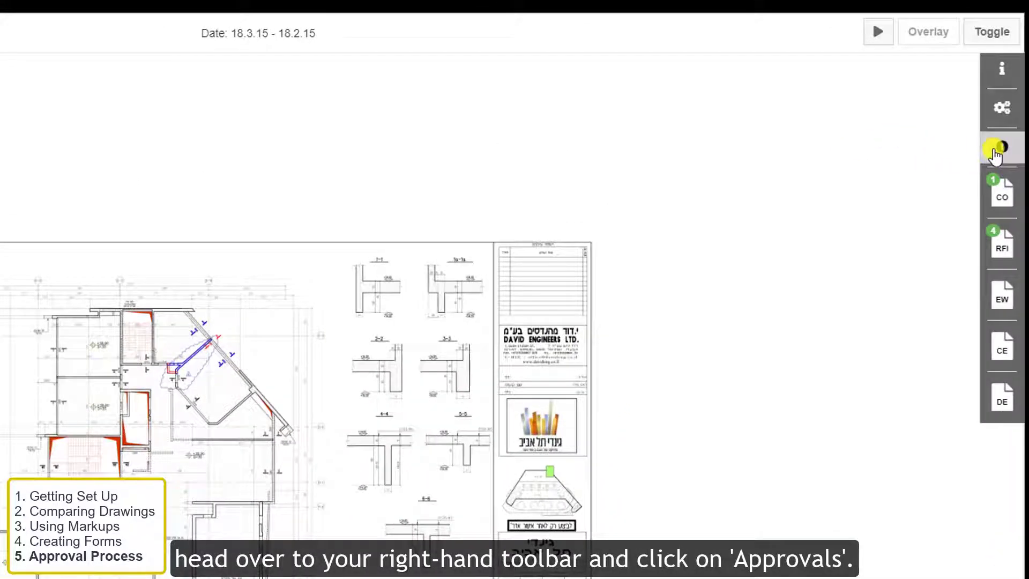
- Approve version #3 in the Approvals panel and add a 'New comment' note to it
{"action": "left_click", "coordinate": [996, 153]}
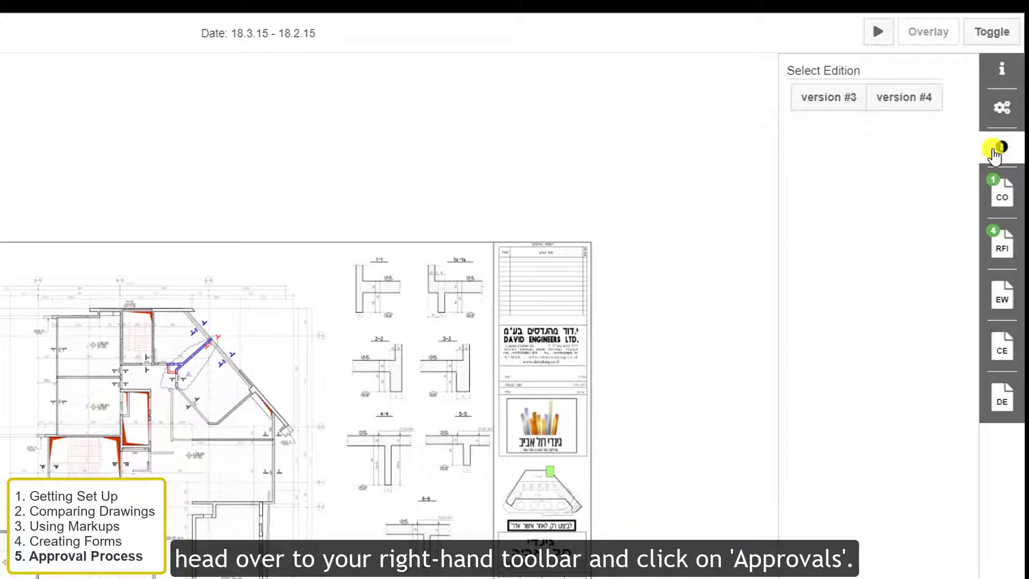
{"action": "left_click", "coordinate": [848, 105]}
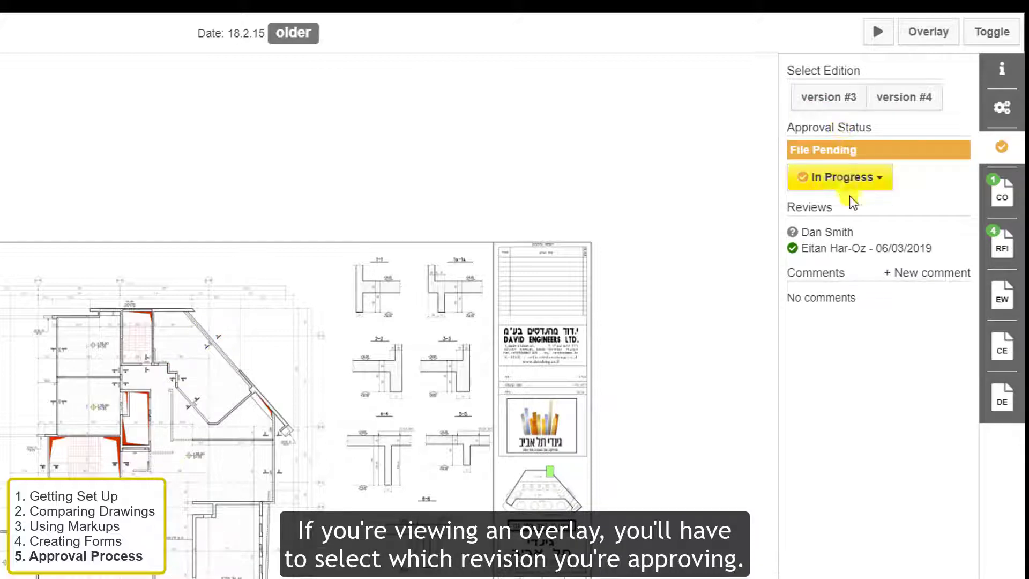
{"action": "left_click", "coordinate": [843, 182]}
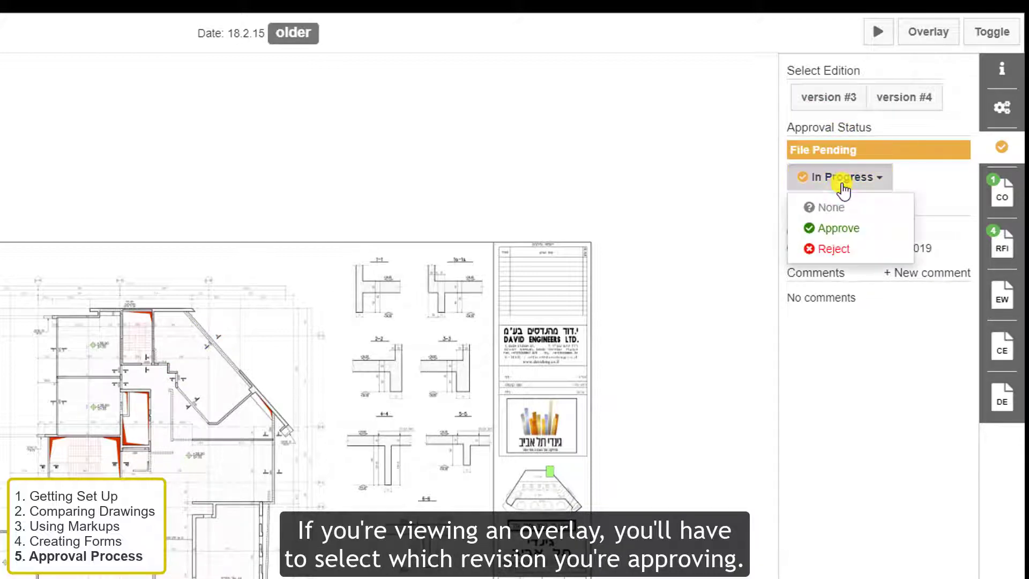
{"action": "left_click", "coordinate": [845, 232]}
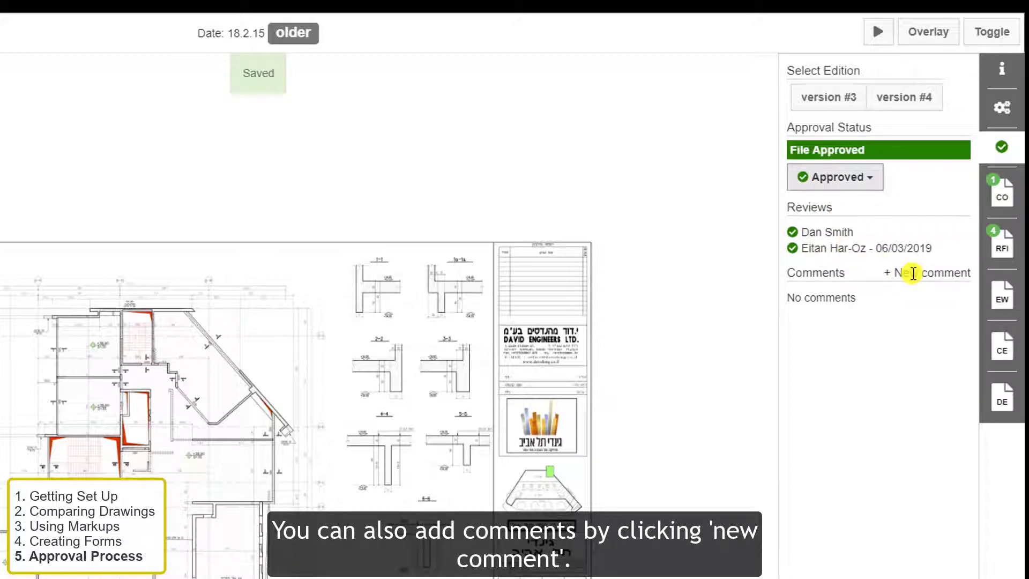
{"action": "left_click", "coordinate": [909, 273]}
{"action": "left_click", "coordinate": [852, 305]}
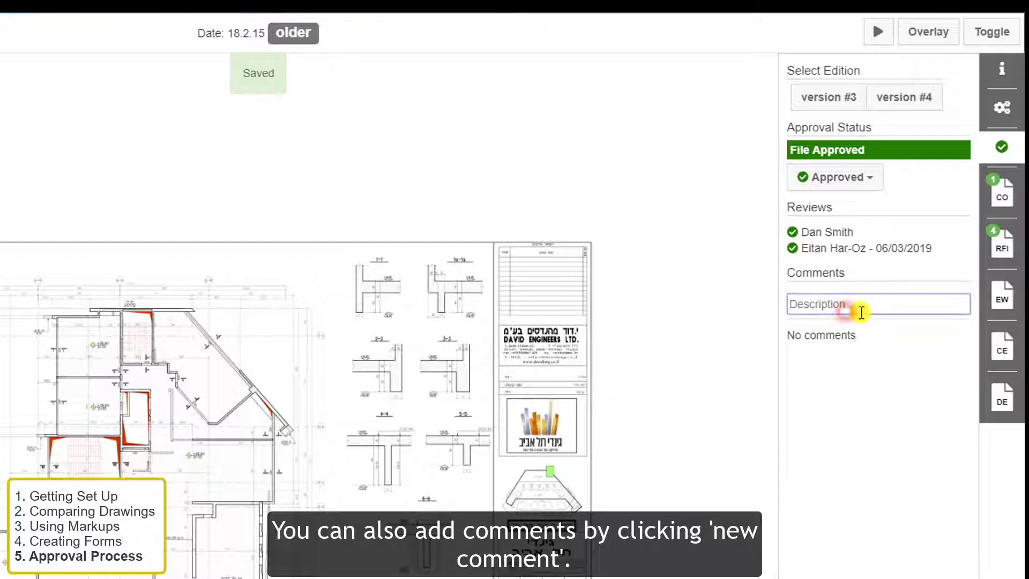
{"action": "type", "text": "New comment"}
{"action": "left_click", "coordinate": [828, 329]}
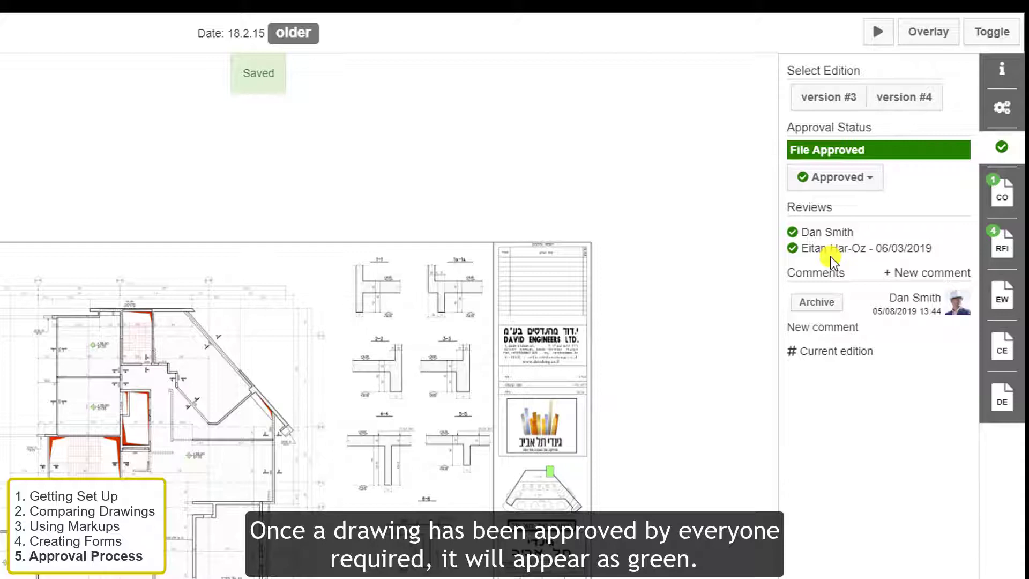
- Switch version #3's status to Reject, then back to None, and return to the dashboard
{"action": "left_click", "coordinate": [832, 185]}
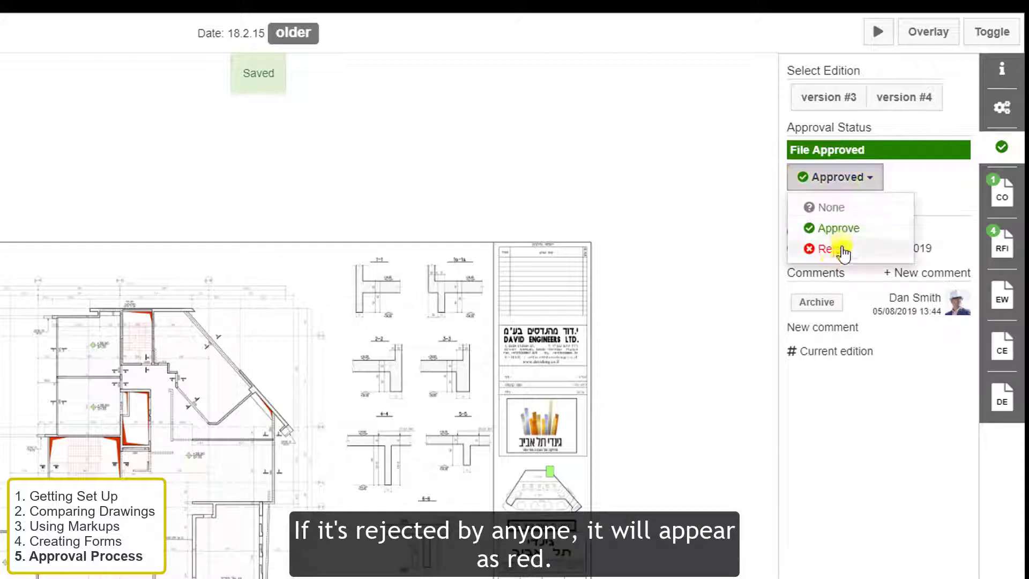
{"action": "left_click", "coordinate": [836, 247]}
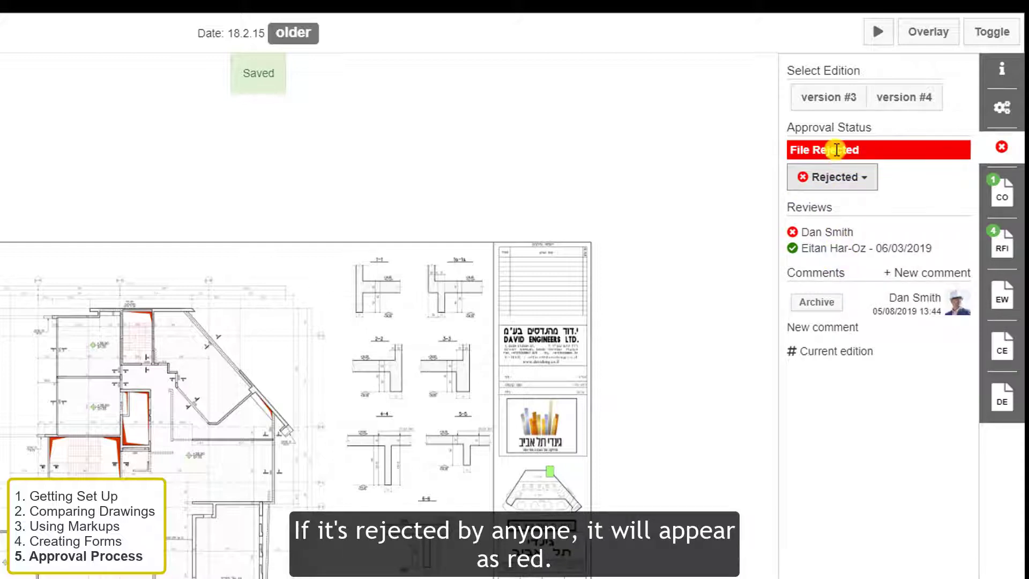
{"action": "left_click", "coordinate": [845, 177]}
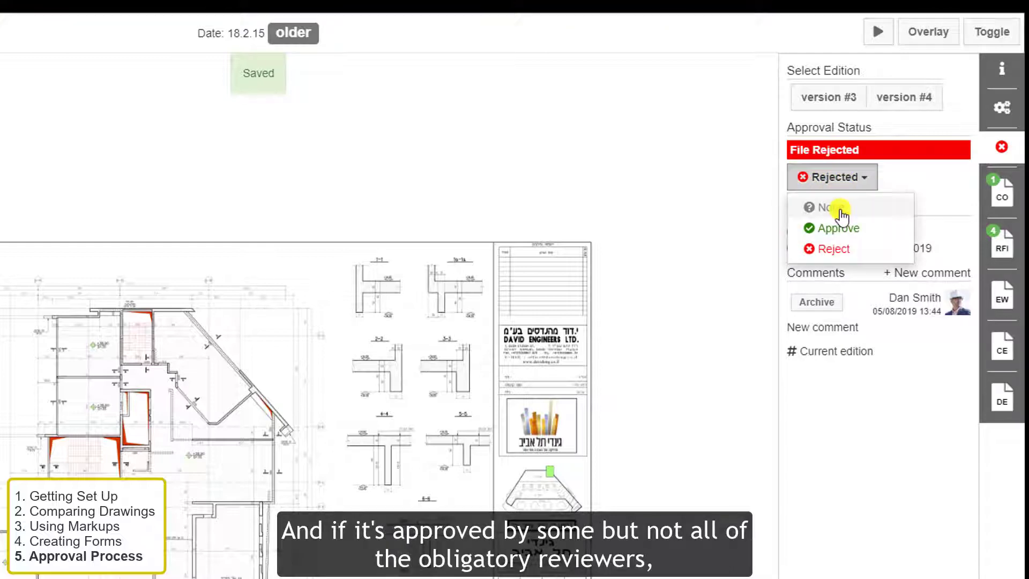
{"action": "left_click", "coordinate": [840, 211]}
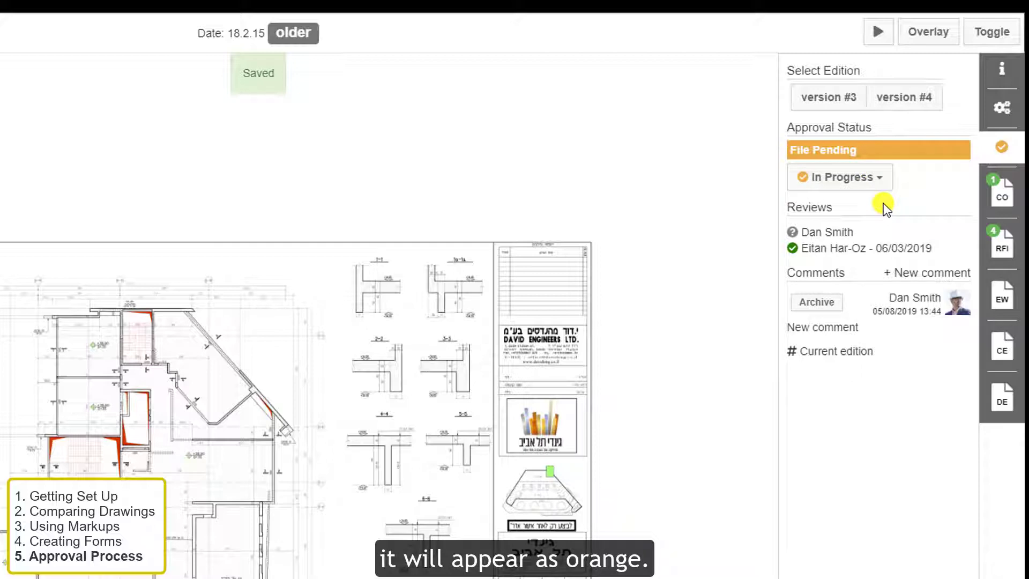
{"action": "left_click", "coordinate": [17, 19]}
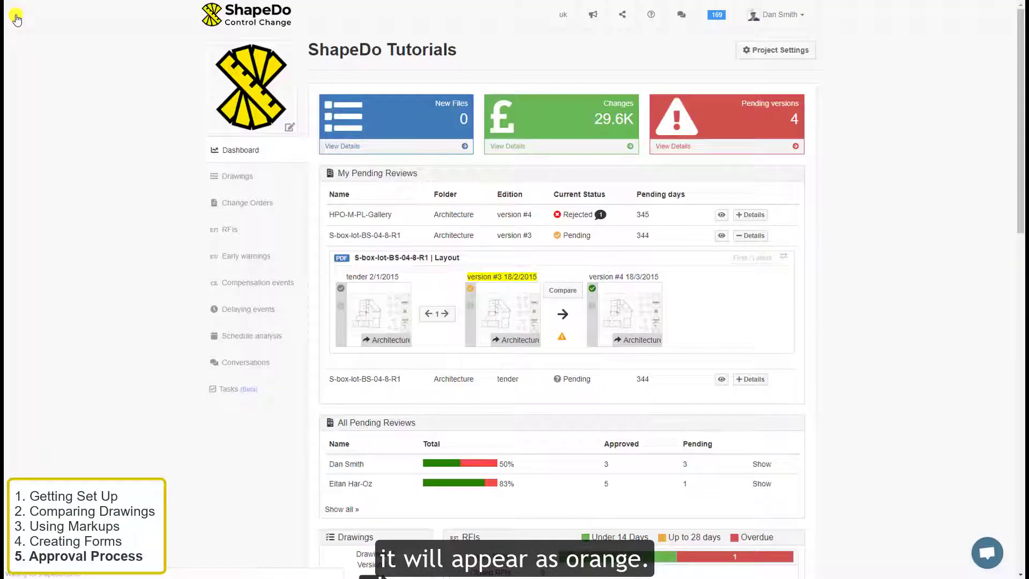
- Open the Architecture drawings folder to view the thumbnails' approval colours
{"action": "left_click", "coordinate": [236, 177]}
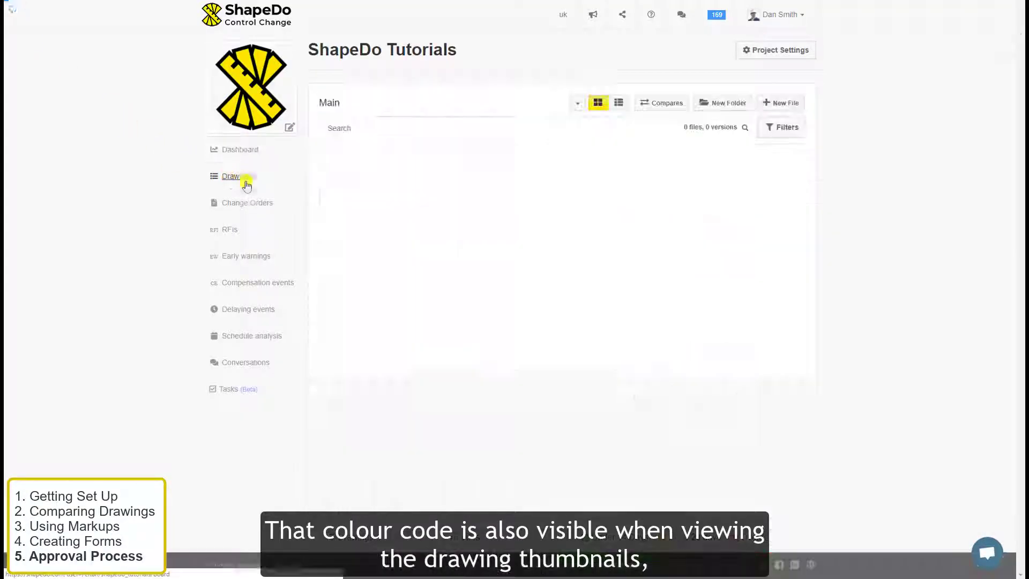
{"action": "left_click", "coordinate": [402, 162]}
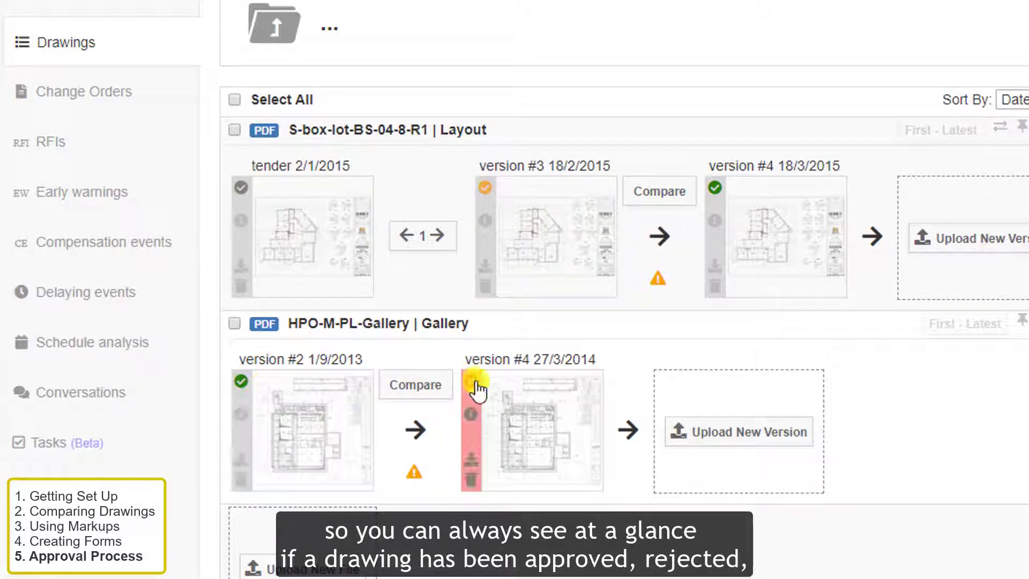
{"action": "mouse_move", "coordinate": [488, 197]}
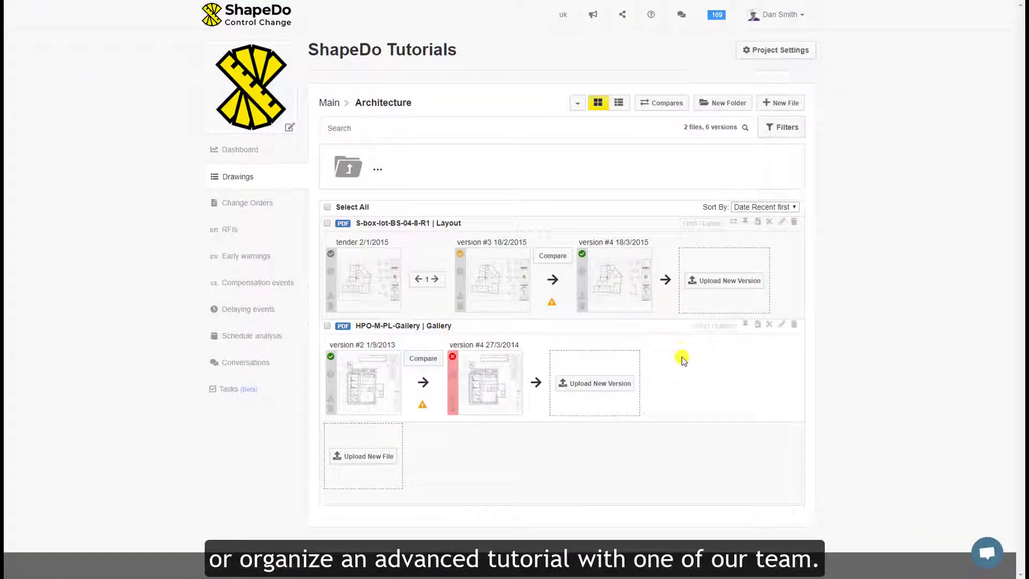
- Send the support chat the message 'Hey! I forgot my password 😟'
{"action": "left_click", "coordinate": [985, 552]}
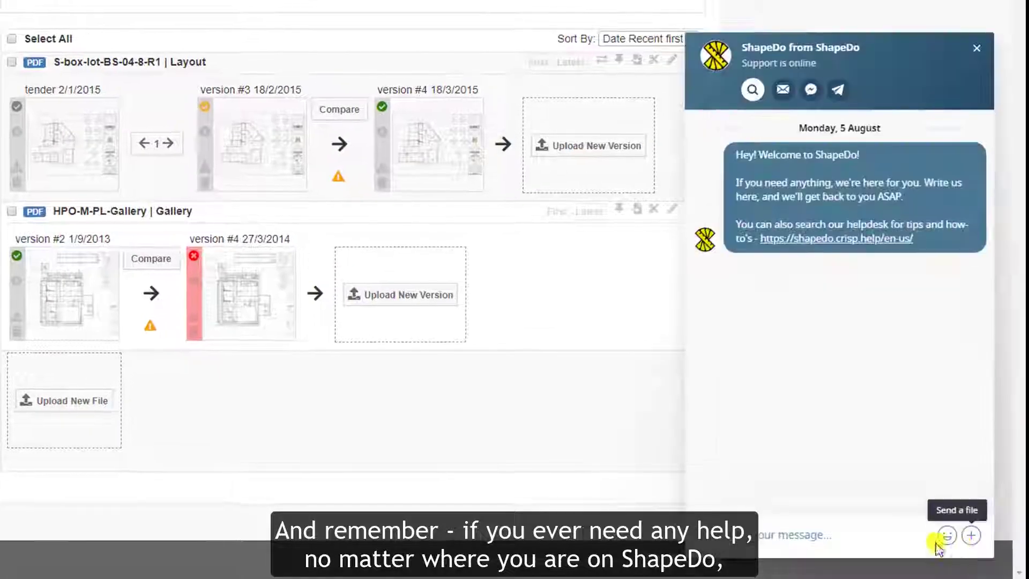
{"action": "type", "text": "Hey! I forgot my password 😟"}
{"action": "key", "text": "Return"}
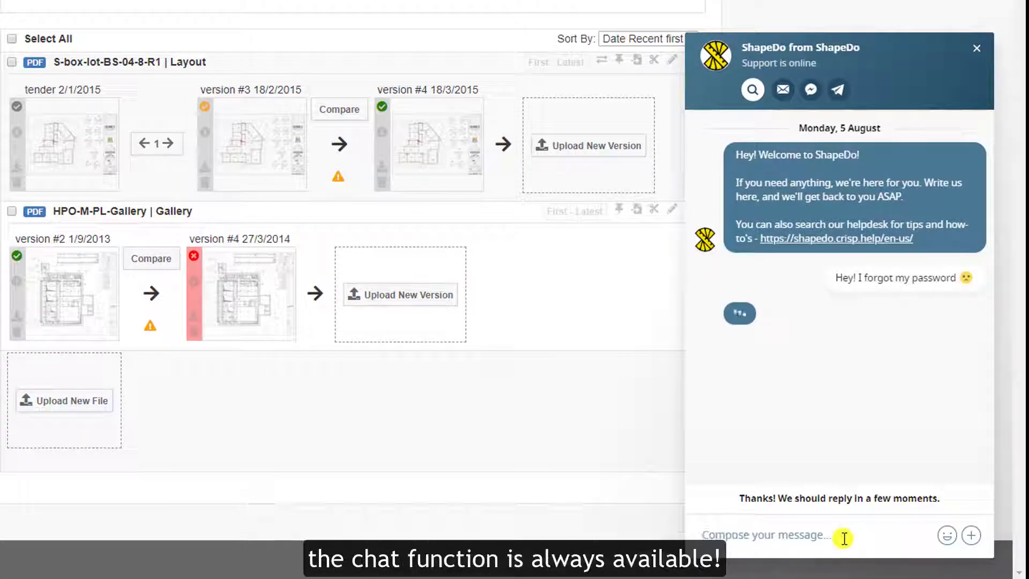